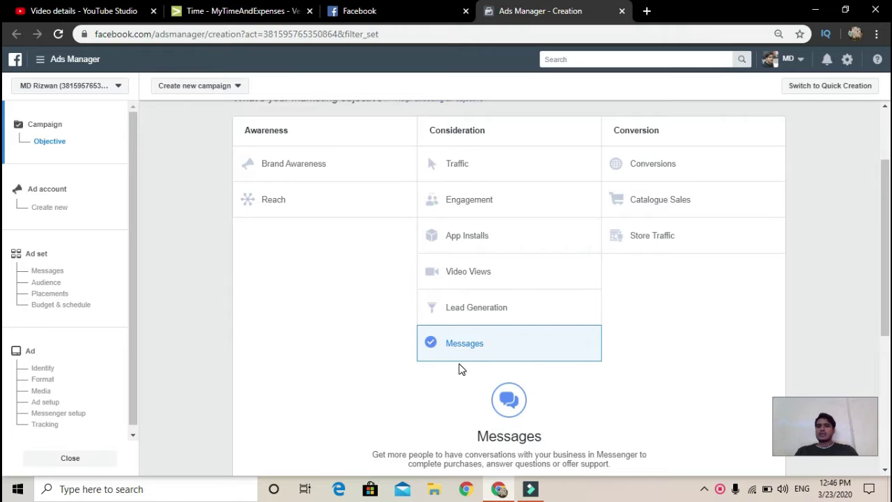
- Replace the default campaign name of the Messages campaign with "Digital marketing"
scroll(460, 370, "down", 2)
scroll(460, 369, "down", 1)
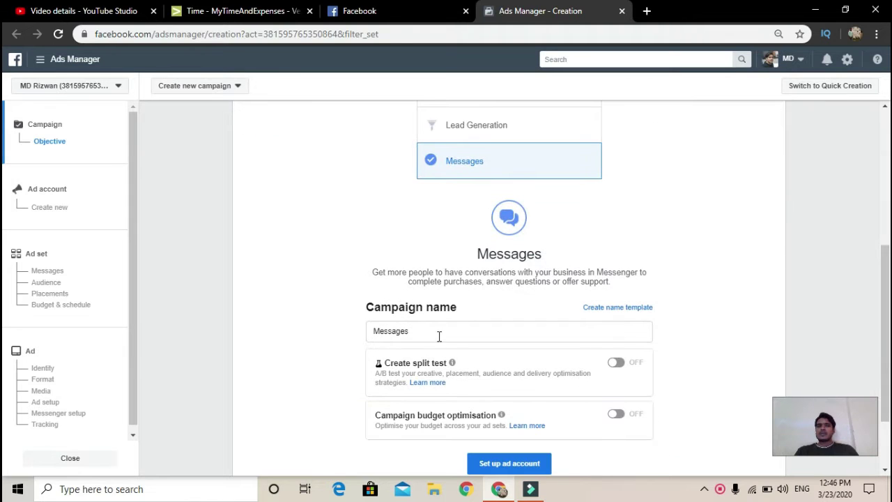
left_click(439, 335)
key("BackSpace")
key("BackSpace")
key("BackSpace")
key("BackSpace")
key("BackSpace")
key("BackSpace")
key("BackSpace")
key("BackSpace")
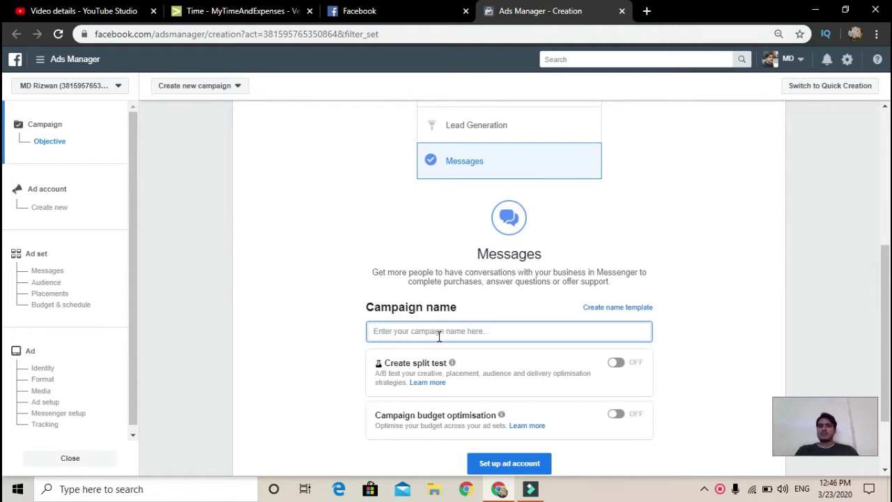
type("D")
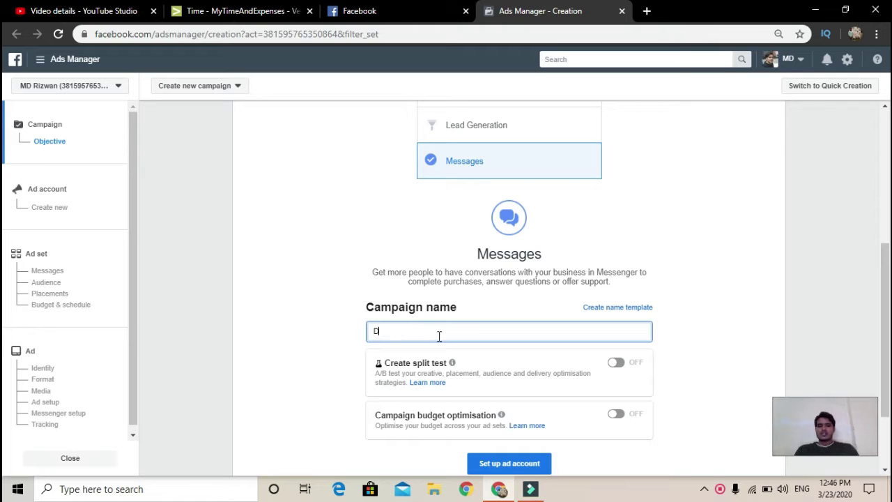
type("igital mak")
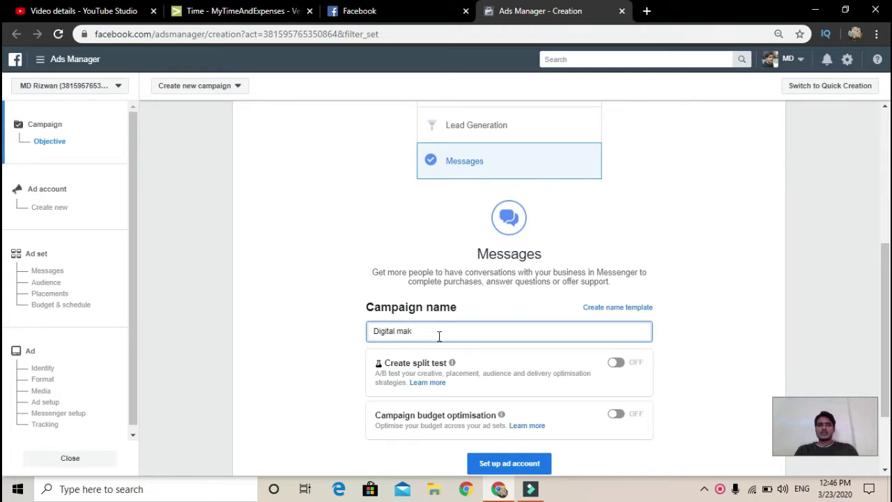
key("BackSpace")
type("rketing")
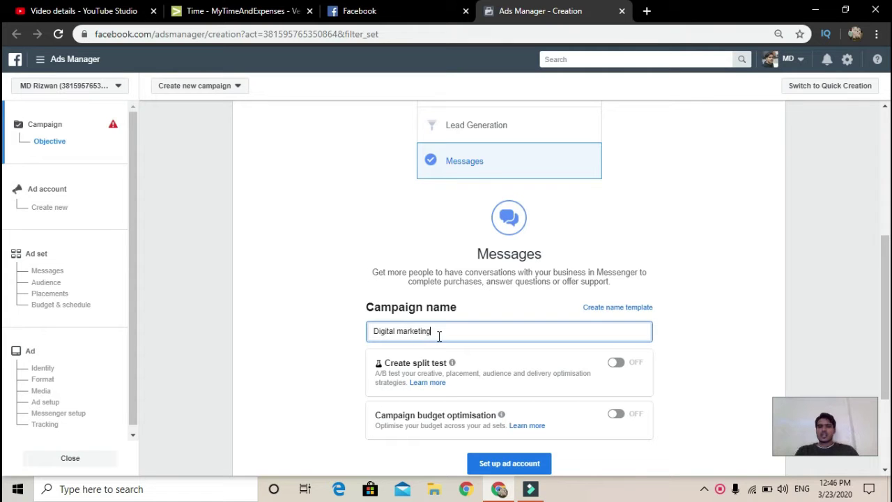
- Proceed to ad account setup and accept India, Indian Rupee and Asia/Kolkata as the country, currency and time zone
scroll(460, 391, "down", 2)
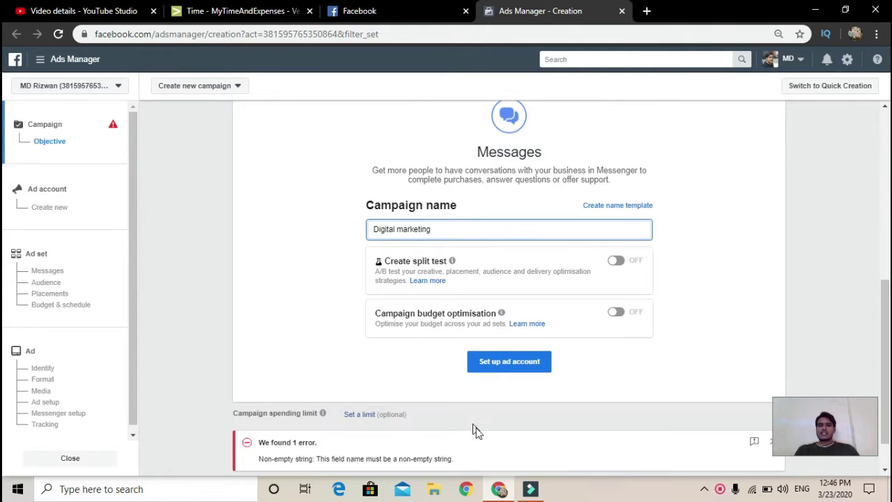
left_click(500, 362)
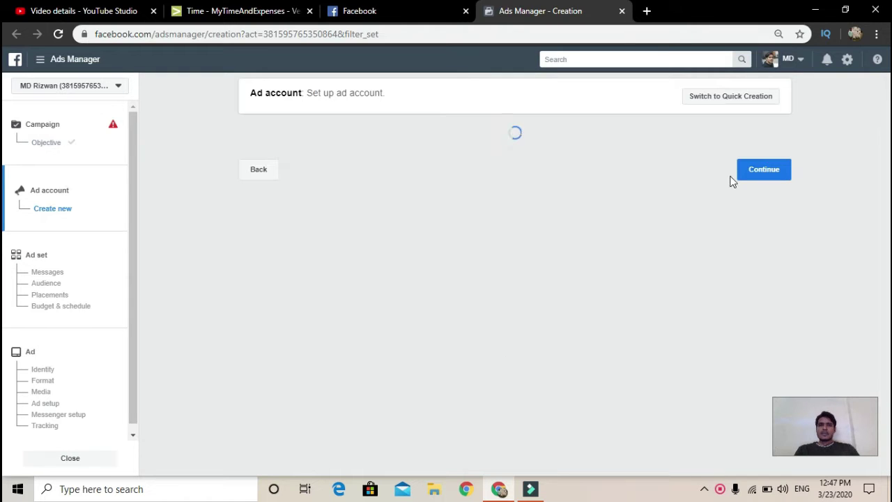
left_click(756, 178)
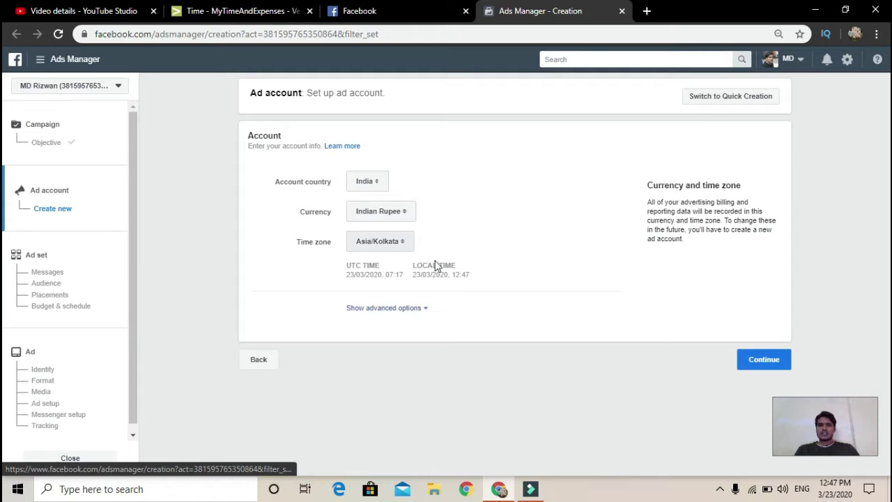
left_click(762, 366)
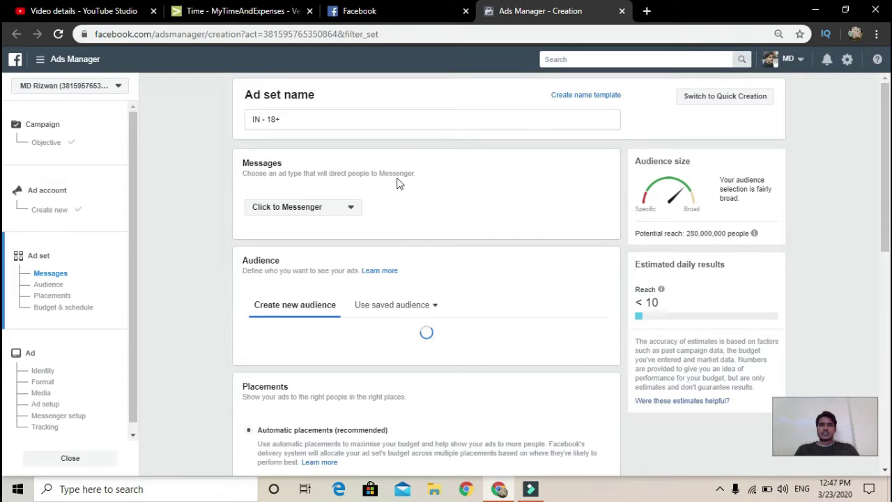
- Check the ad types available for directing people to Messenger, leaving Click to Messenger selected
left_click(338, 211)
left_click(339, 213)
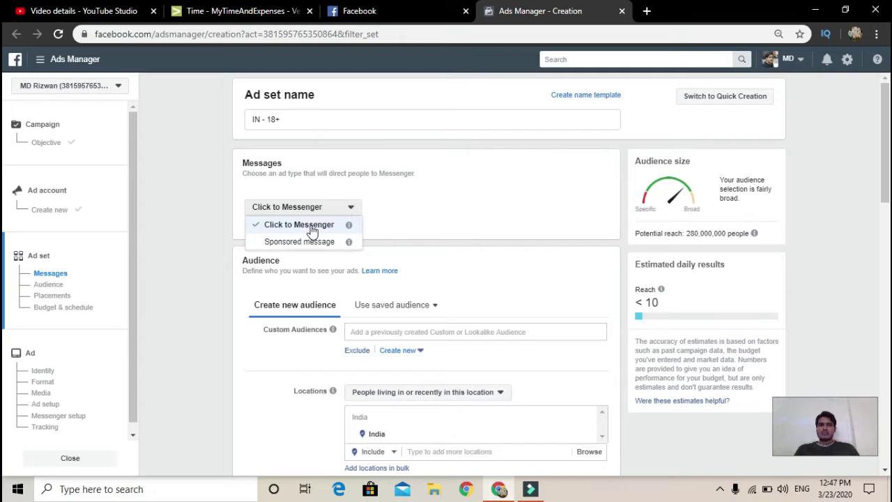
left_click(425, 217)
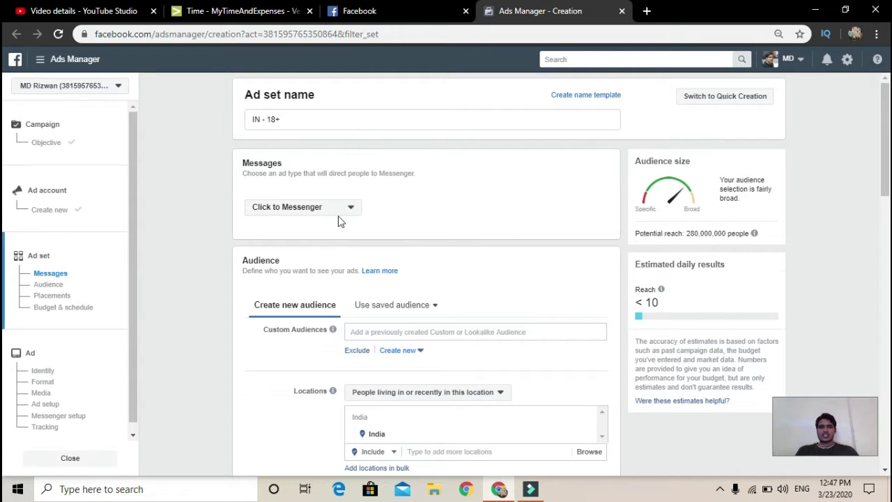
- Search the existing custom and lookalike audiences for "digitl markeitng"
scroll(340, 221, "down", 1)
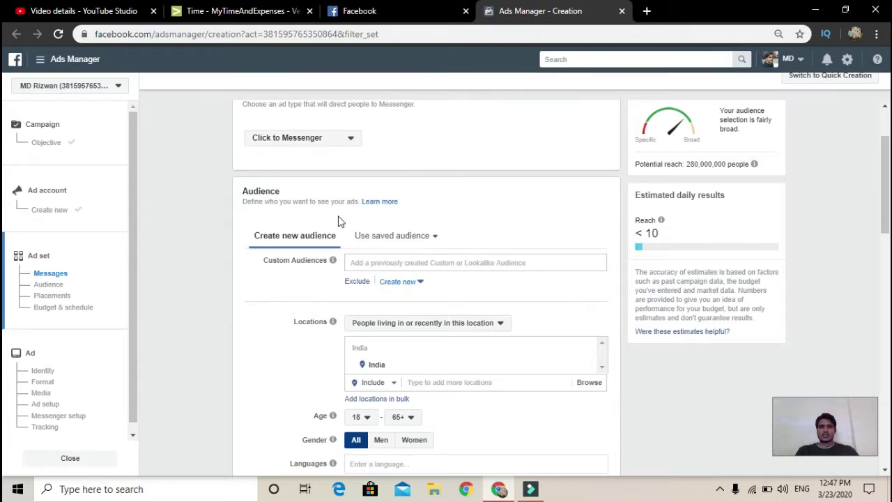
left_click(386, 262)
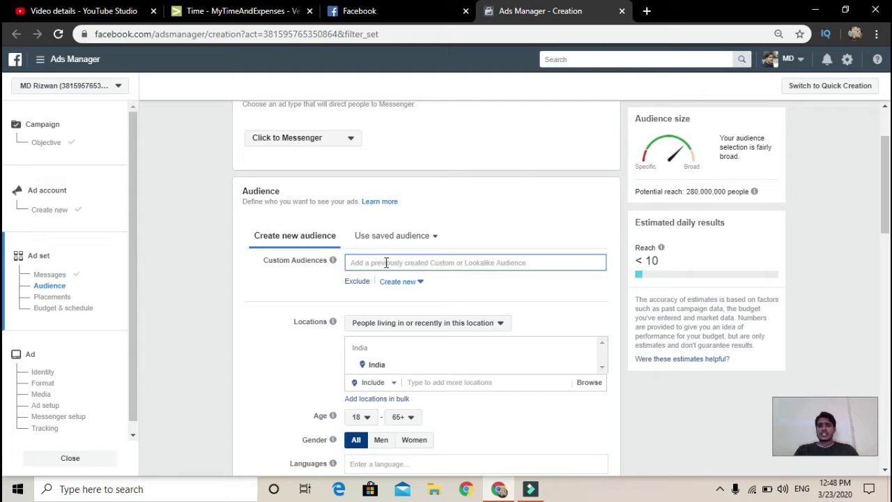
type("digitl markeitng")
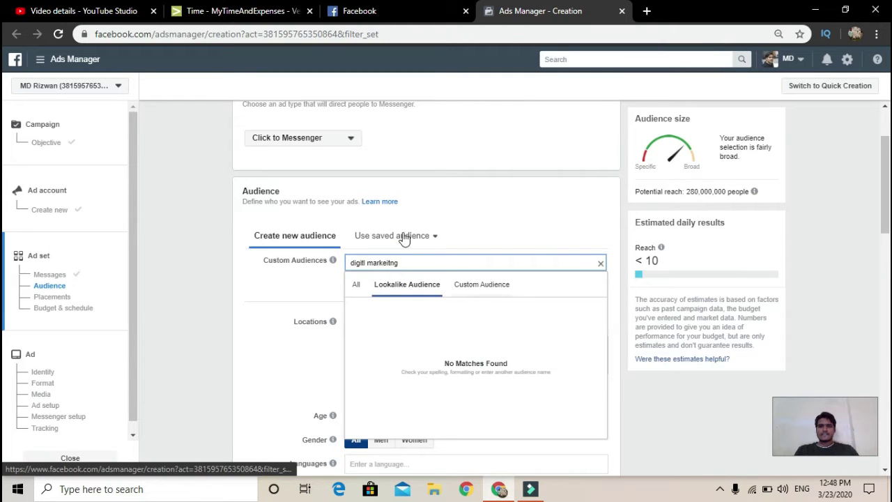
- Try applying the saved audience located in Mahim Maharashtra, aged 15-65+, and open it for editing
left_click(401, 235)
mouse_move(392, 296)
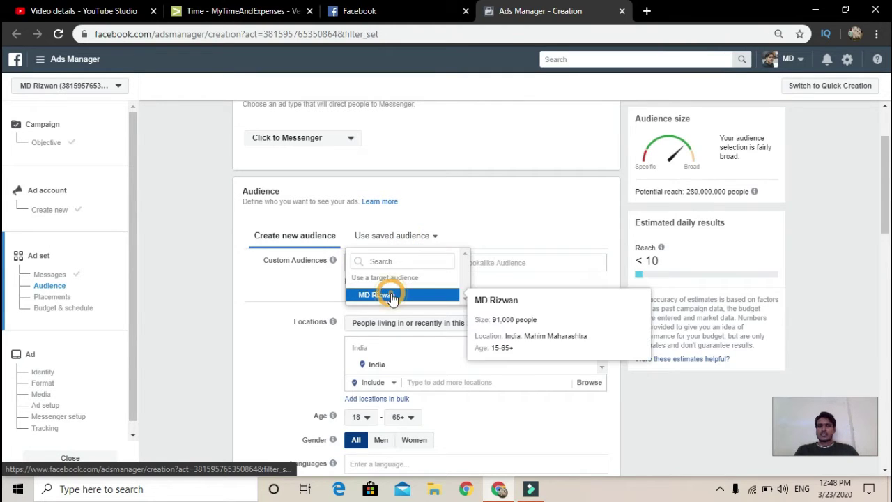
left_click(377, 295)
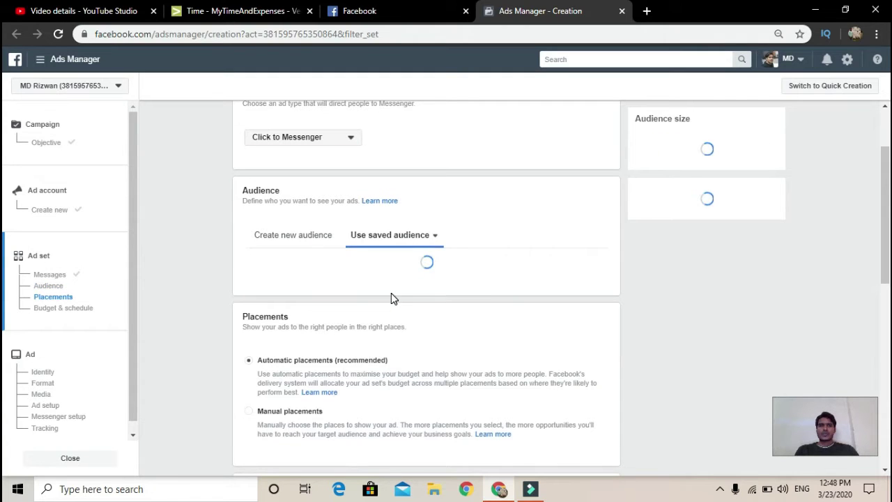
scroll(391, 293, "down", 1)
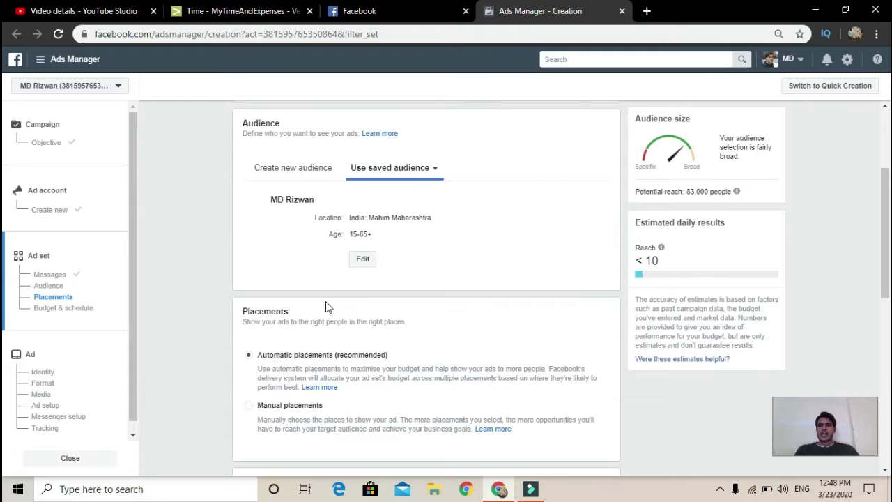
left_click(362, 260)
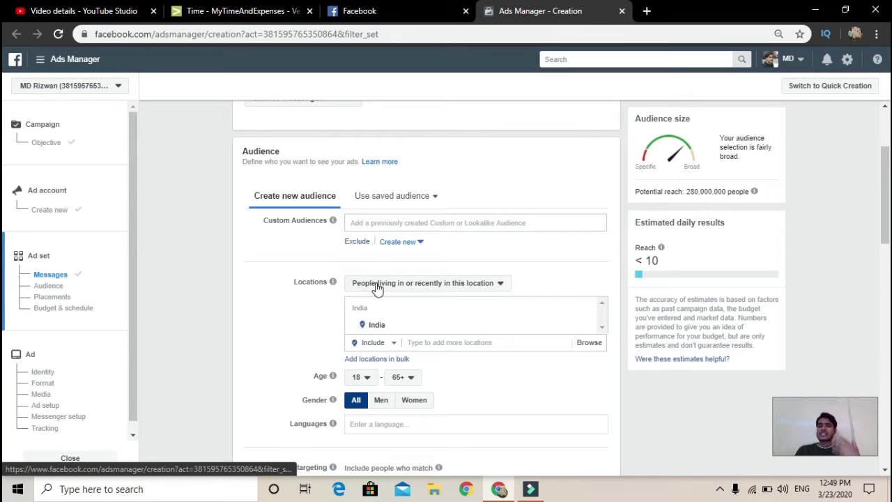
- Search the new audience's locations for "thane mumbai" and include Late Gopalrao Patil Marg, Thane, Maharashtra, India
left_click(416, 341)
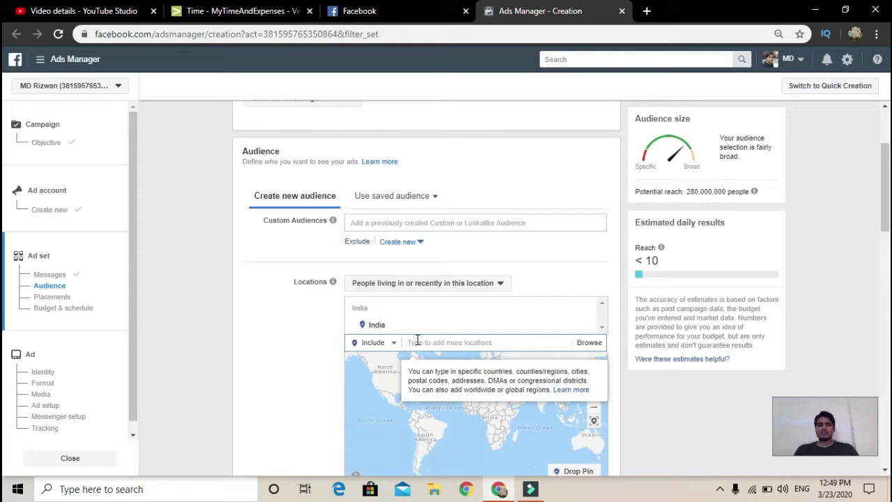
type("t")
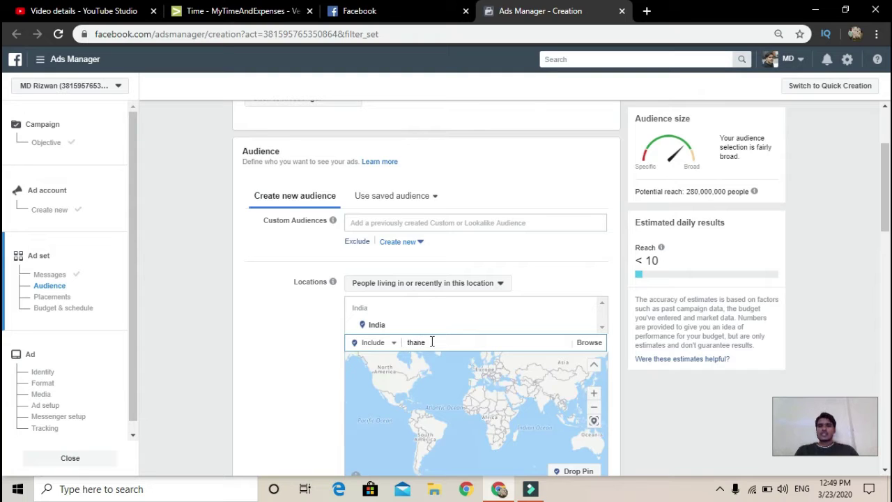
type("hane")
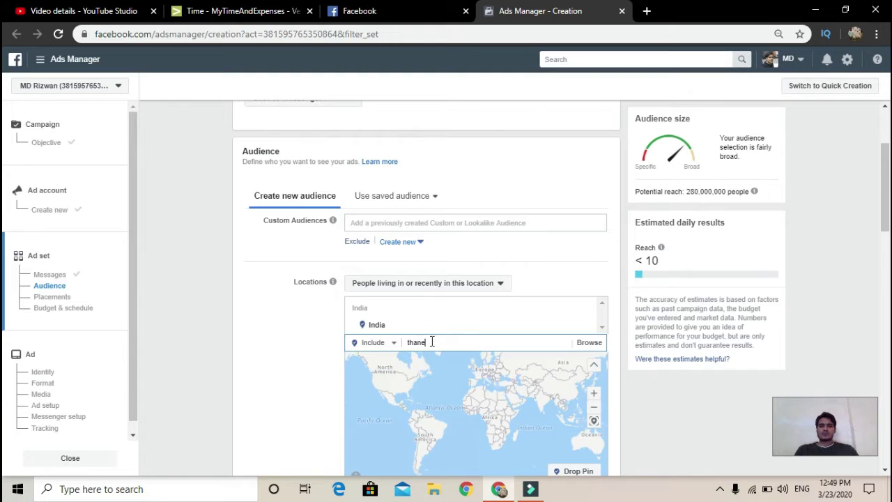
type(" mumbai")
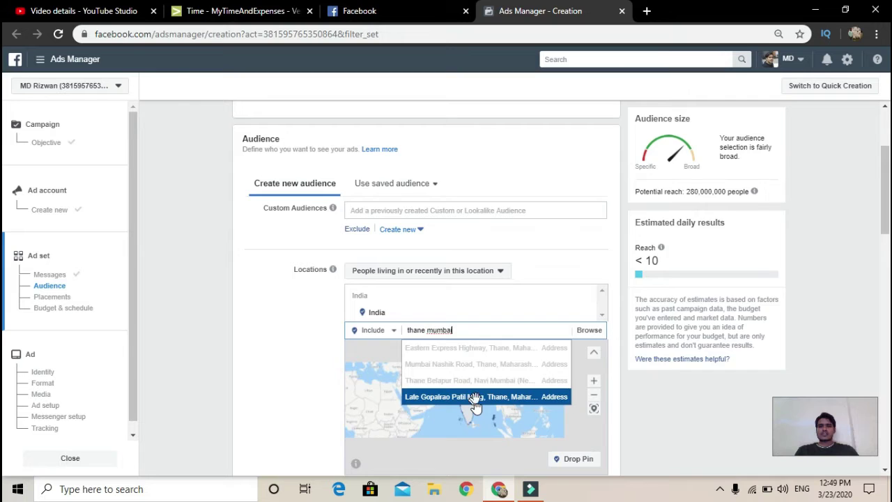
left_click(474, 398)
- Set the audience's age range to 22-38 and limit its gender to Men
scroll(490, 365, "down", 2)
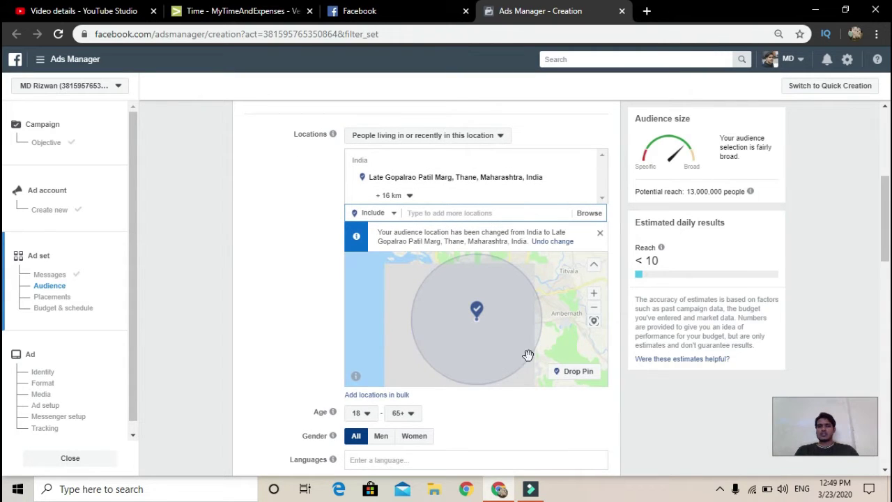
scroll(527, 356, "down", 2)
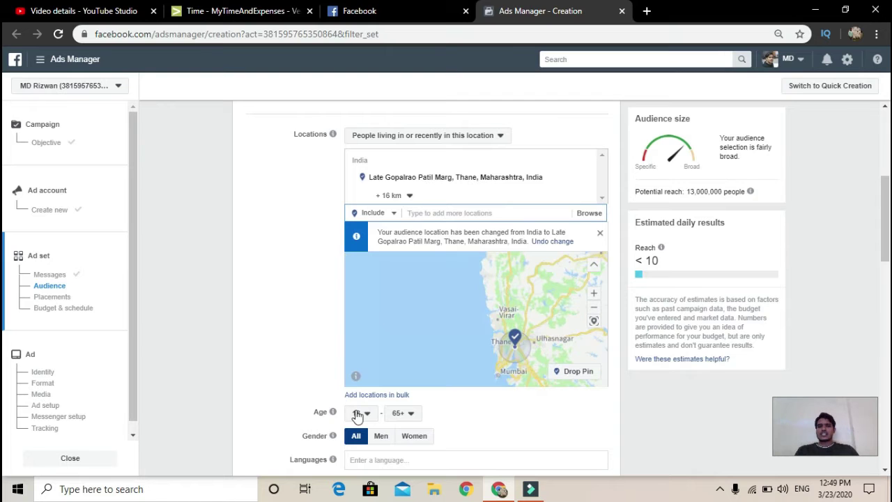
scroll(306, 337, "down", 1)
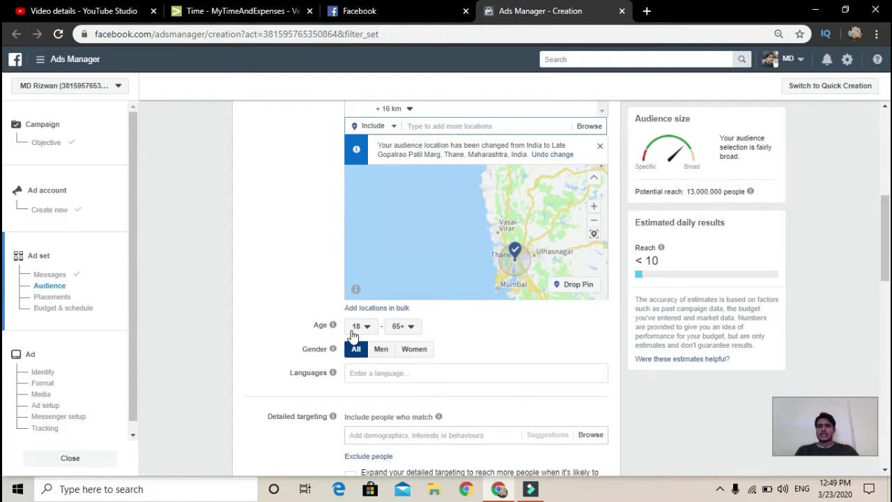
left_click(362, 328)
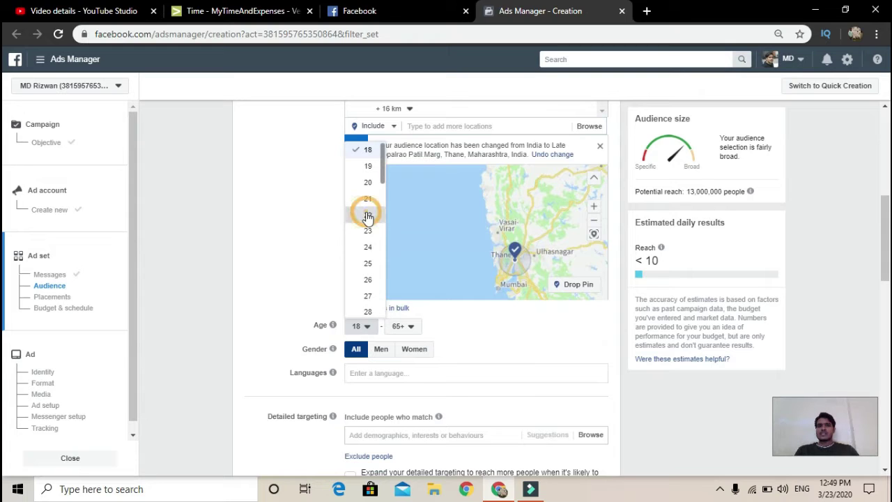
left_click(397, 328)
scroll(411, 195, "up", 1)
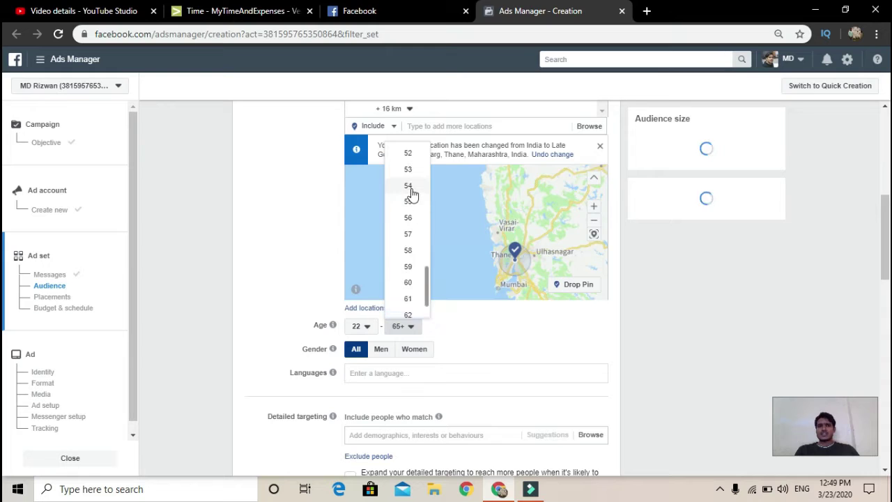
scroll(408, 180, "up", 3)
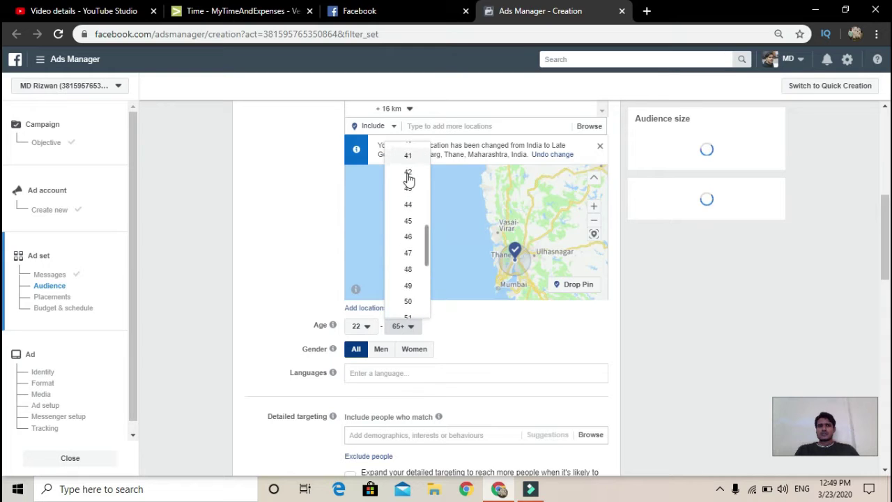
scroll(408, 177, "up", 2)
scroll(410, 146, "up", 1)
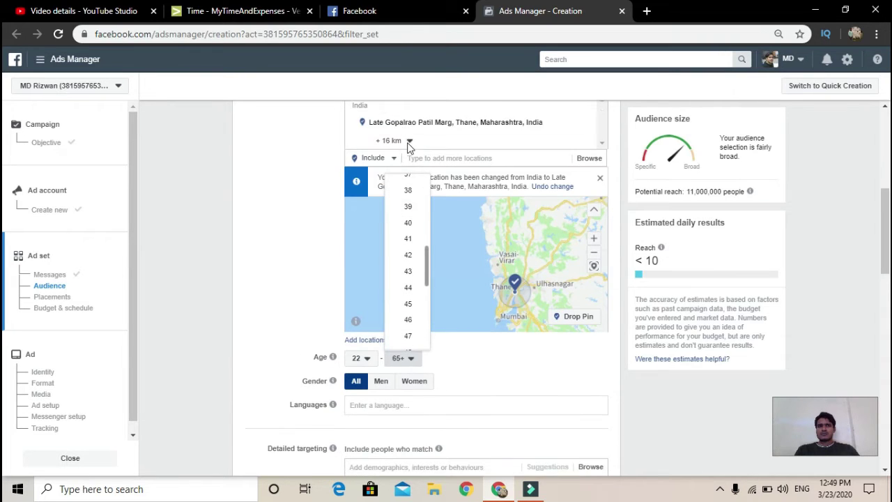
scroll(408, 175, "up", 1)
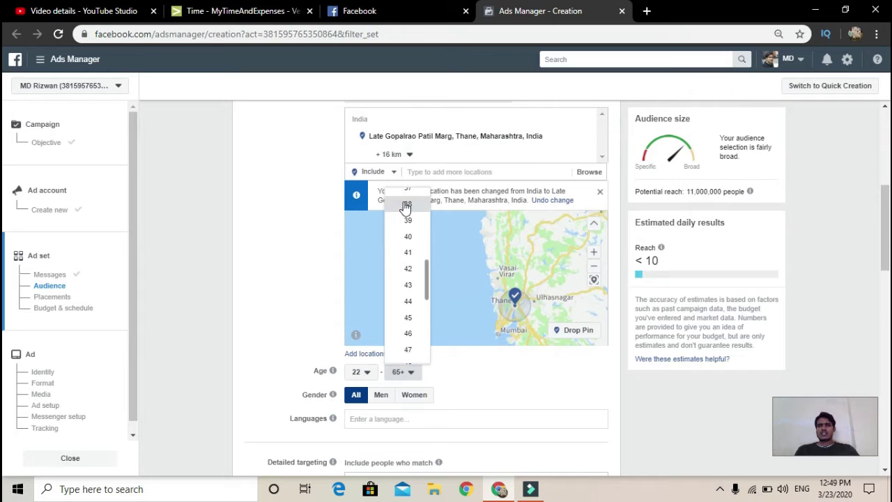
left_click(406, 207)
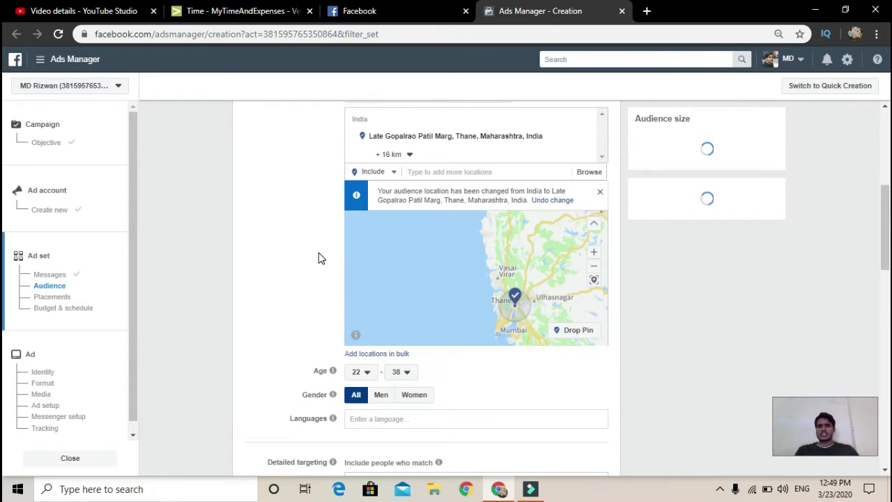
scroll(319, 253, "down", 3)
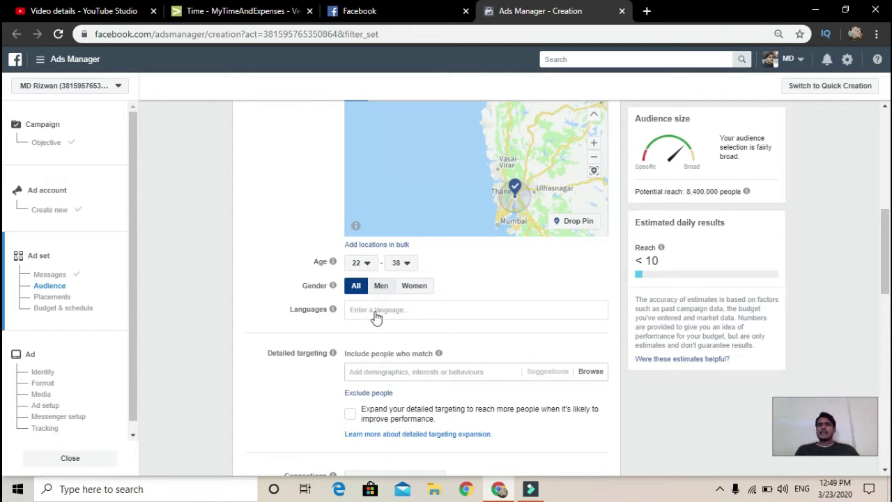
left_click(381, 285)
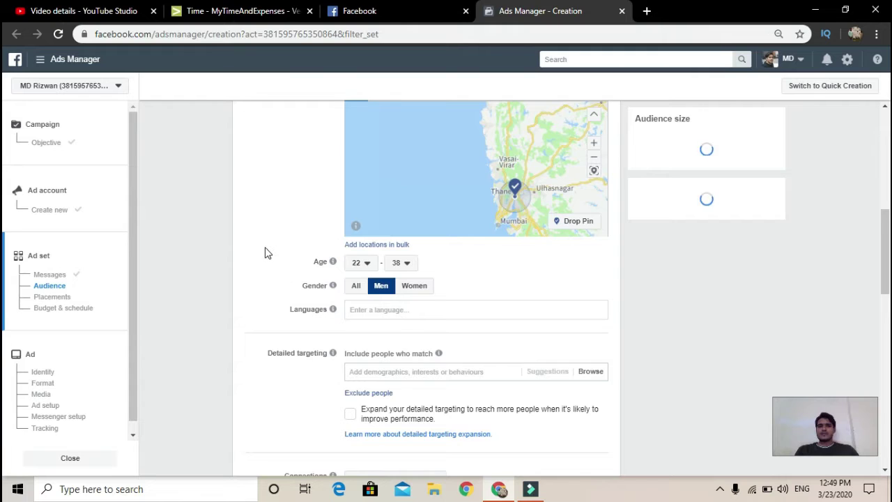
- Add the interests Digital marketing and Social media marketing to the audience's detailed targeting
scroll(267, 250, "down", 1)
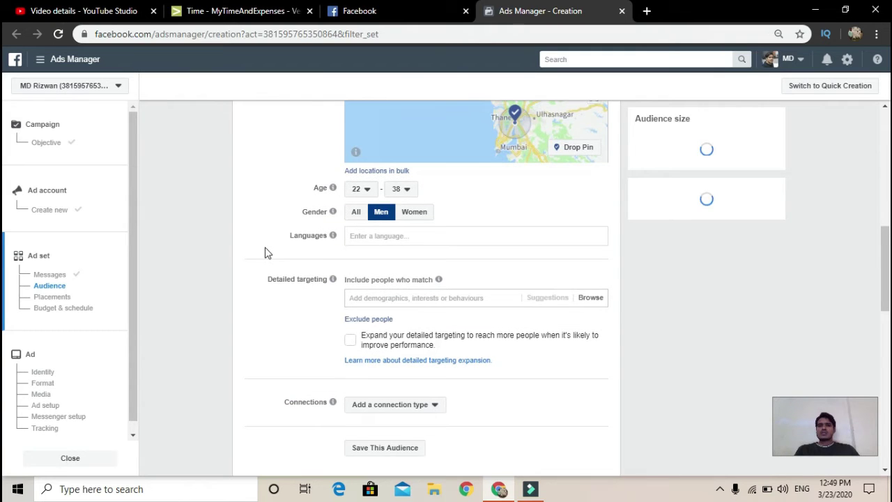
left_click(374, 292)
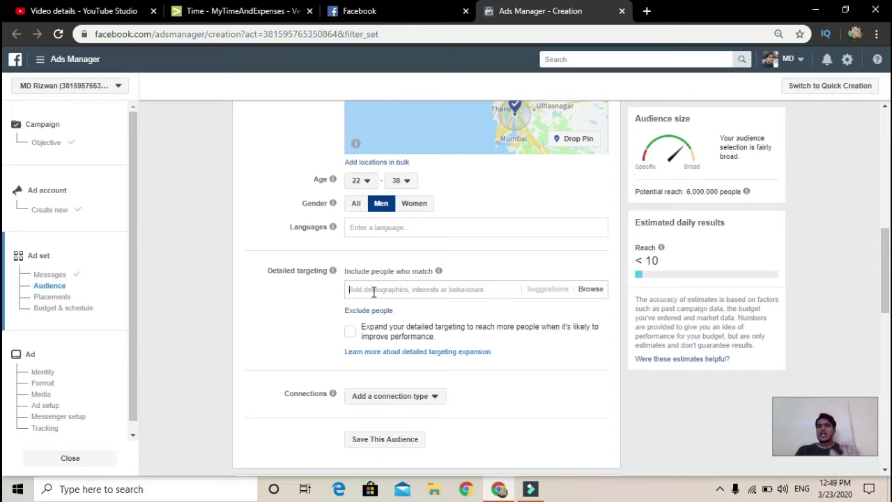
type("d")
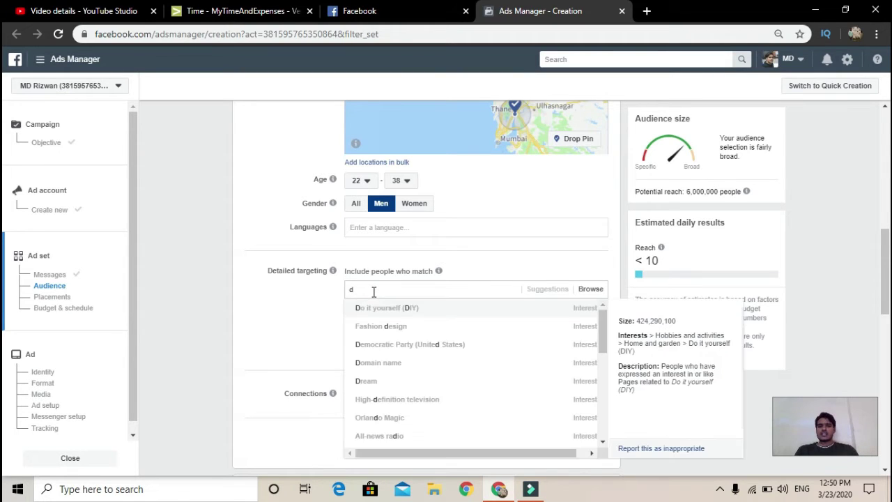
type("agital marketing")
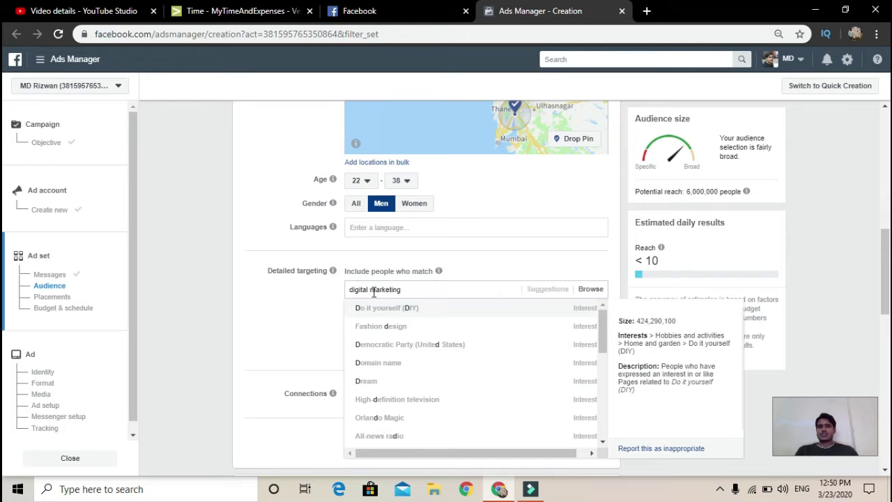
left_click(540, 307)
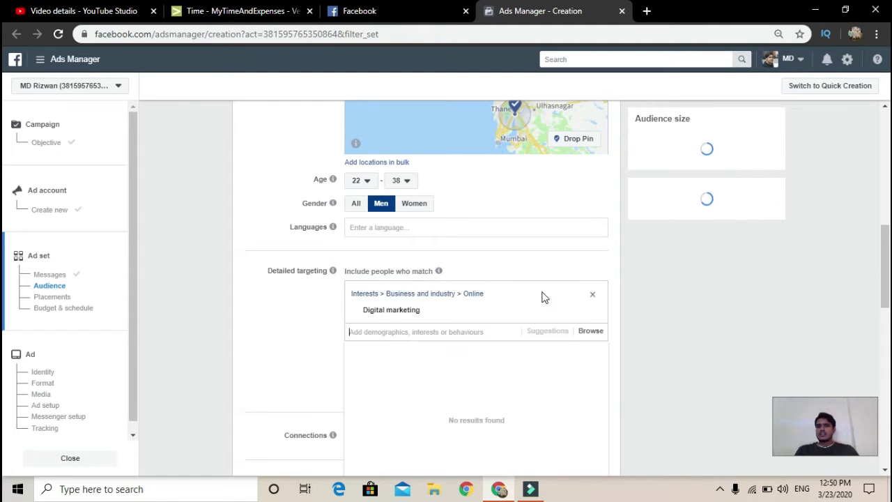
left_click(545, 334)
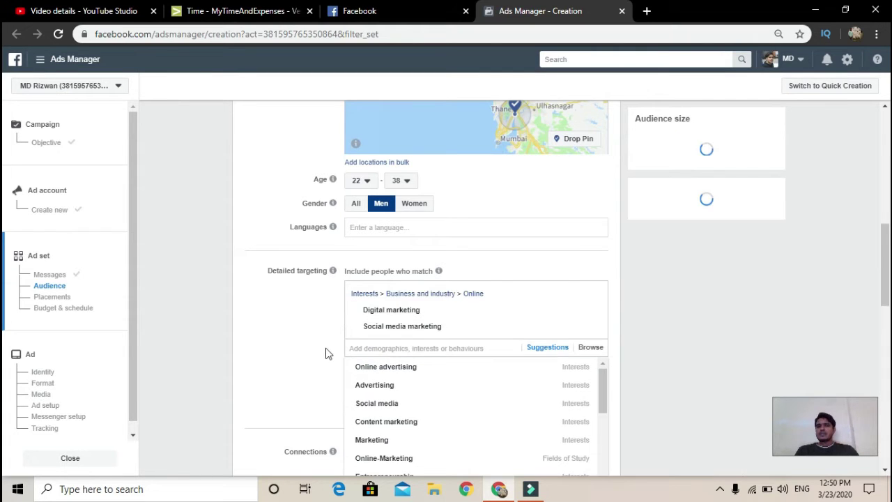
scroll(327, 353, "down", 2)
left_click(301, 356)
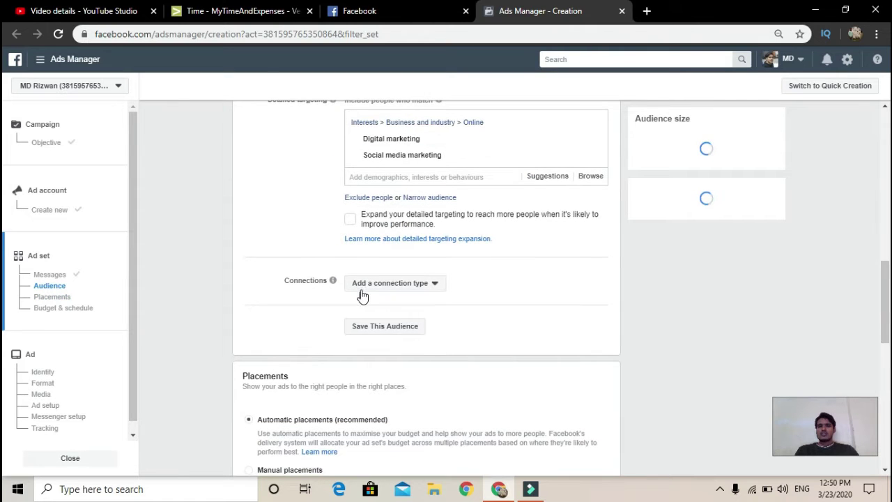
- Review the connection types available for the audience without adding one
left_click(366, 289)
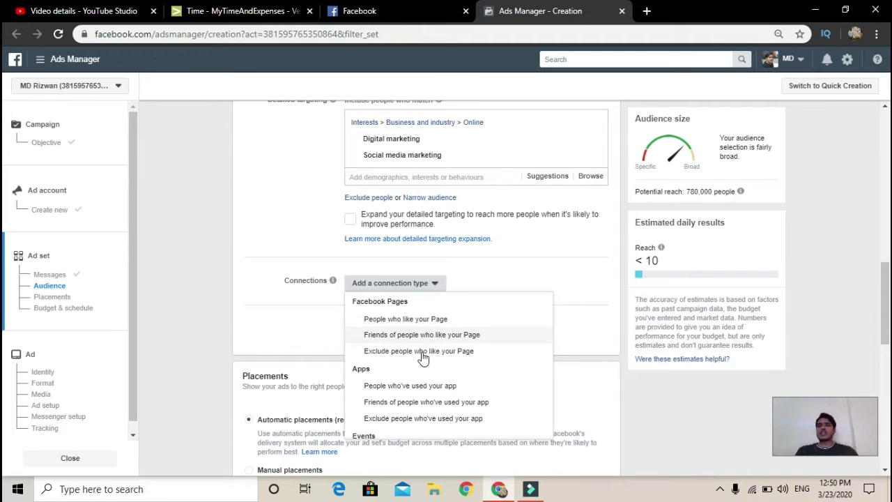
left_click(569, 329)
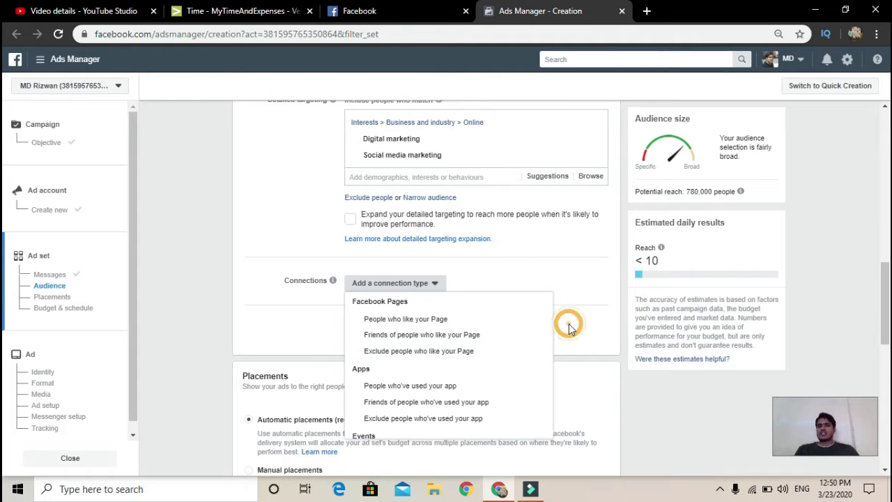
scroll(569, 329, "down", 1)
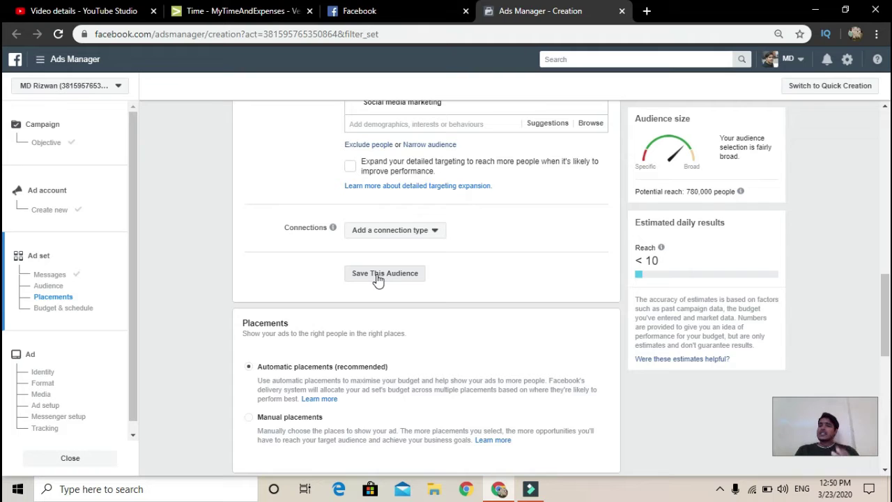
scroll(377, 279, "up", 1)
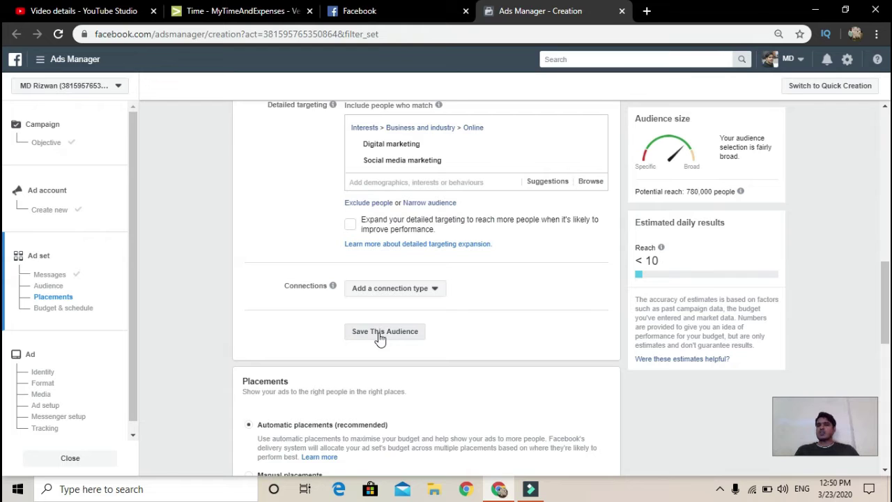
- Try manual placements and examine the available platforms and the feed and story placements
scroll(380, 335, "down", 2)
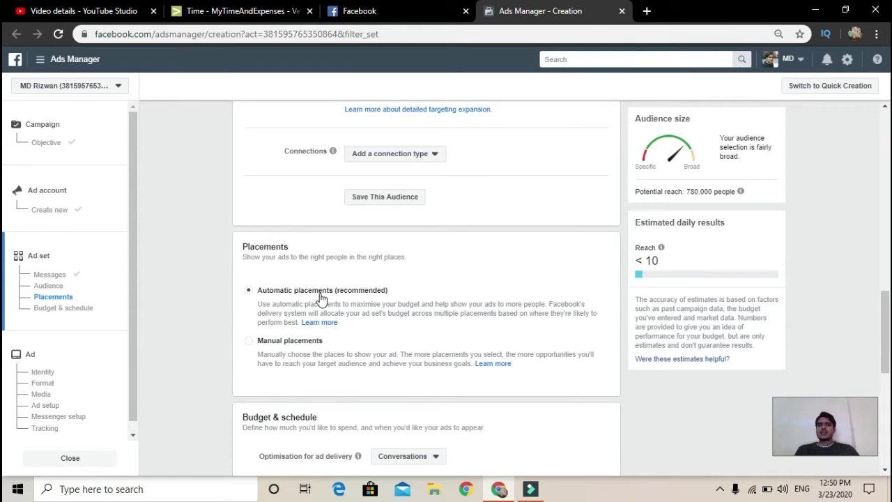
scroll(343, 296, "down", 2)
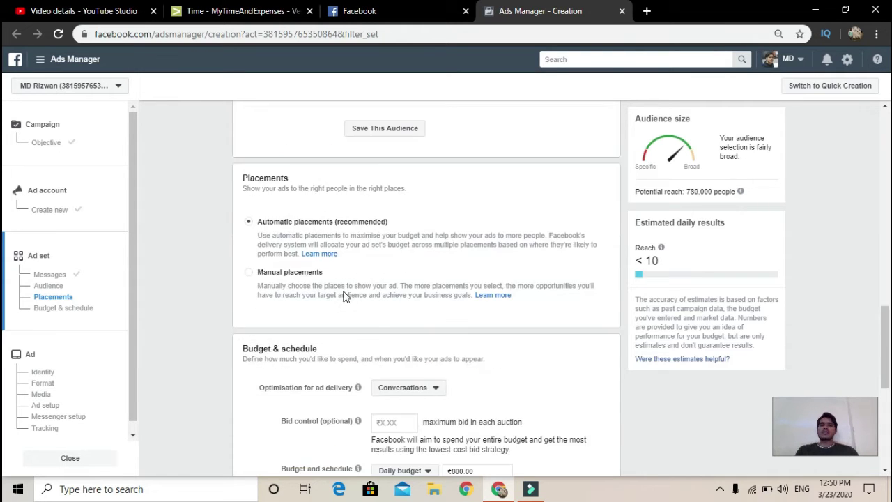
left_click(250, 248)
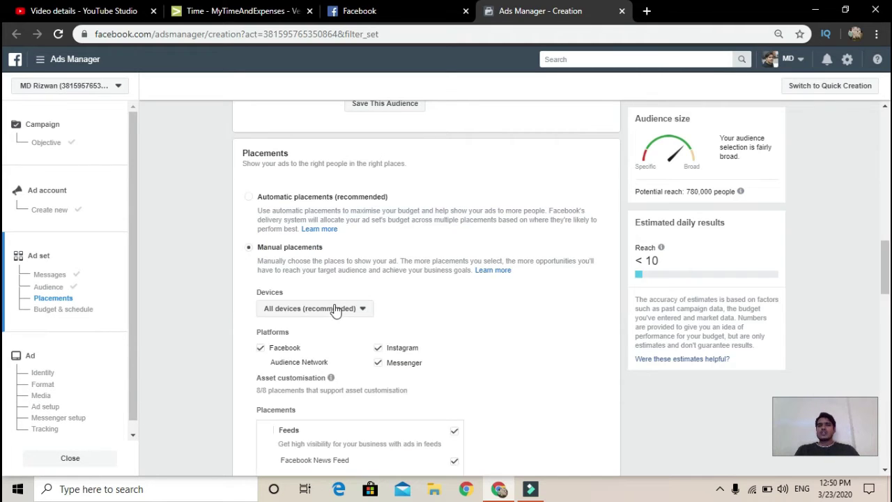
scroll(333, 309, "down", 2)
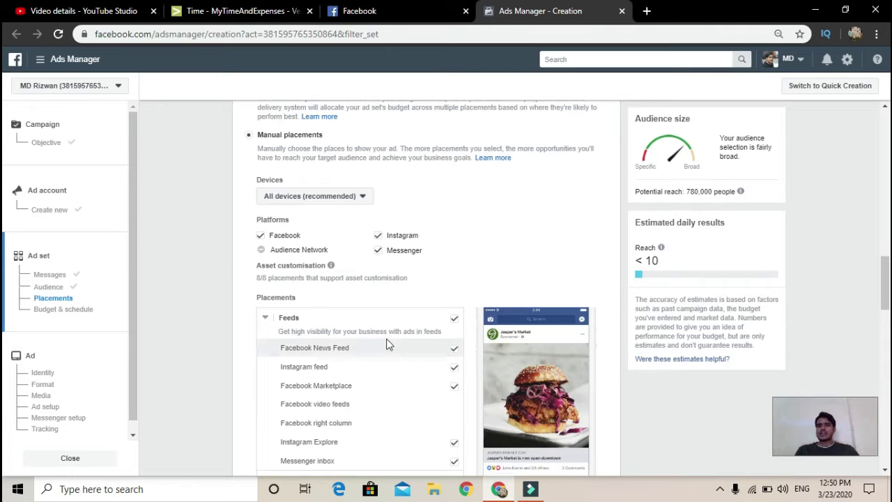
scroll(388, 344, "down", 1)
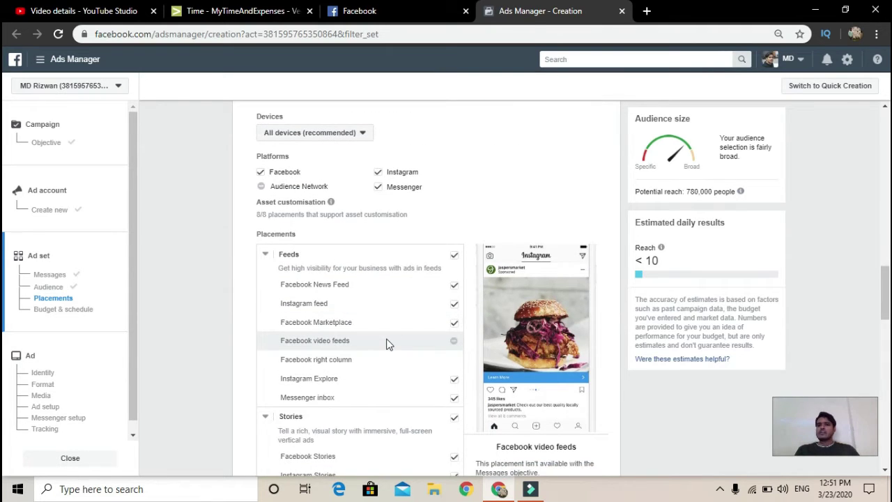
scroll(454, 250, "down", 1)
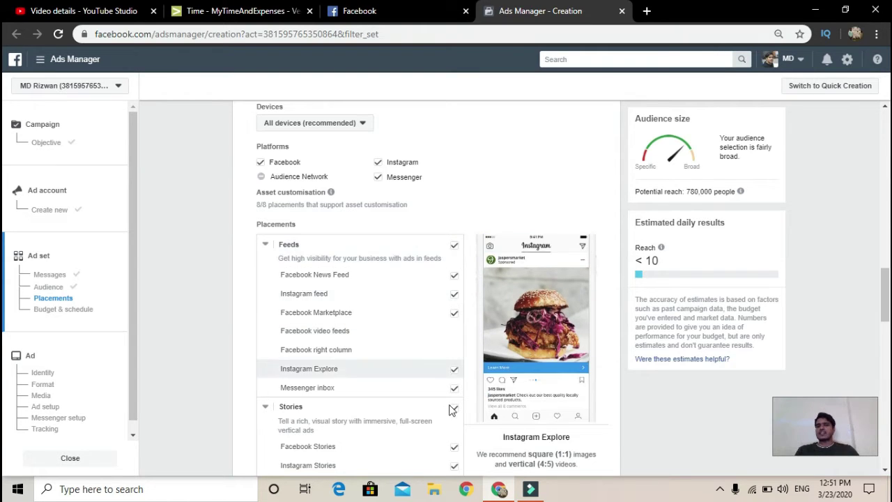
scroll(449, 410, "down", 1)
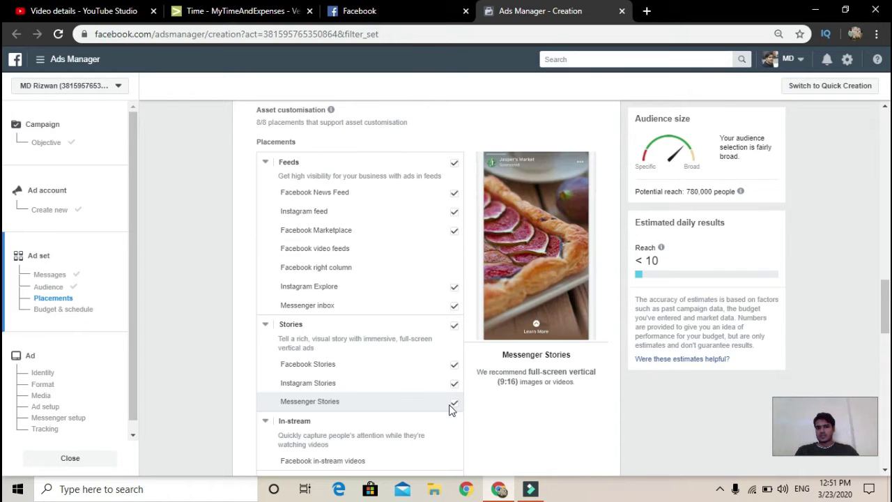
scroll(449, 410, "up", 1)
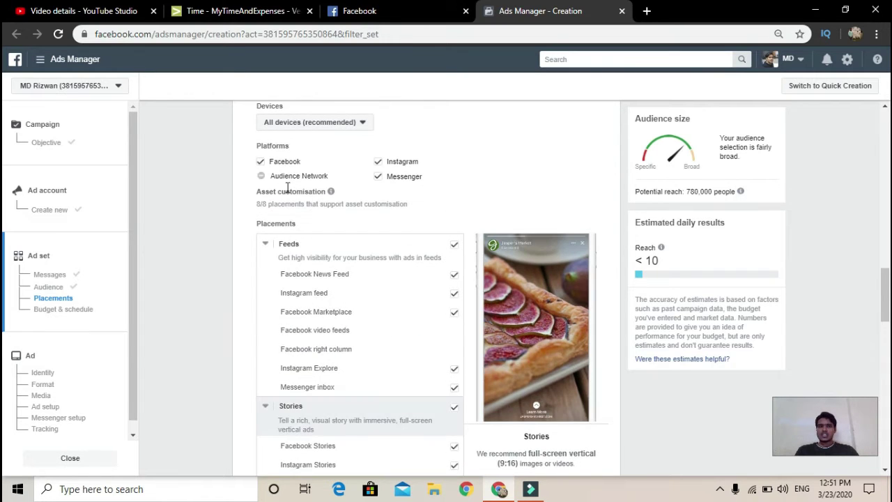
- Check the device options for manual placements and return the ad set to automatic placements
left_click(333, 126)
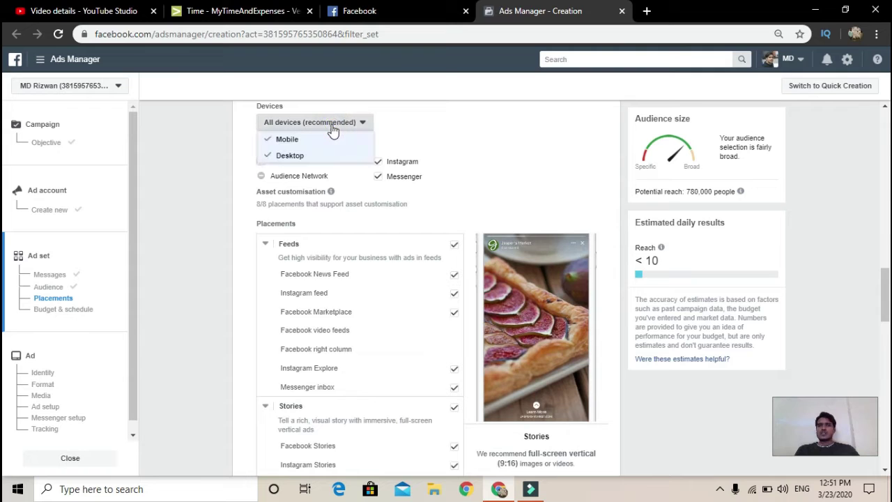
left_click(400, 134)
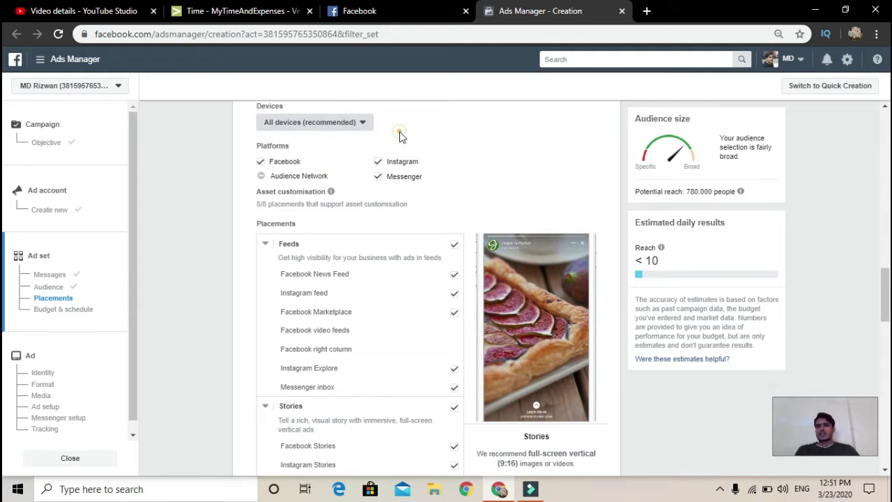
scroll(279, 159, "up", 2)
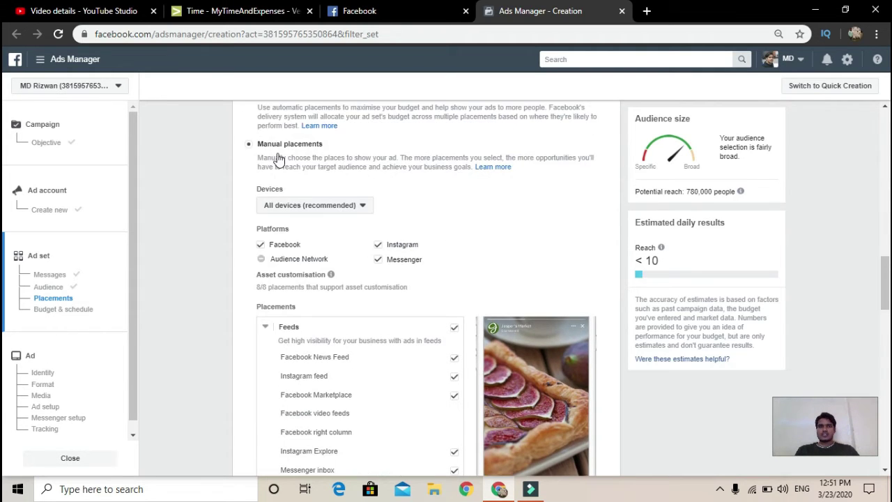
scroll(268, 164, "up", 1)
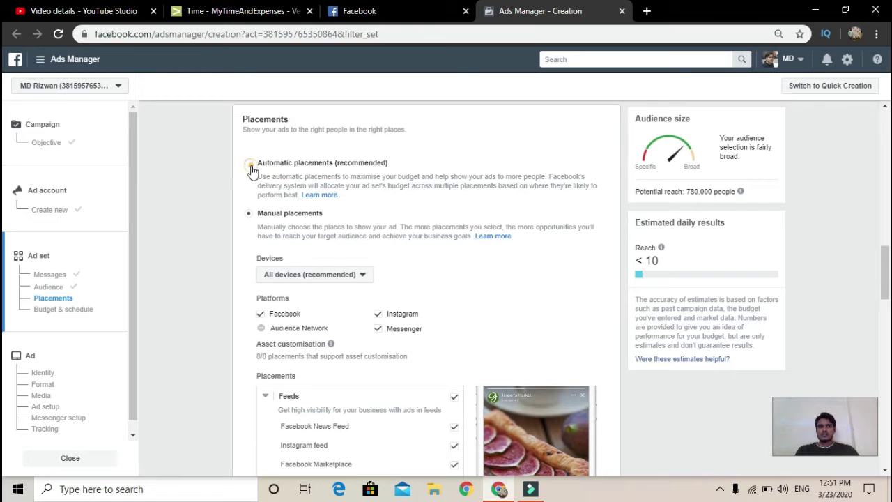
left_click(249, 164)
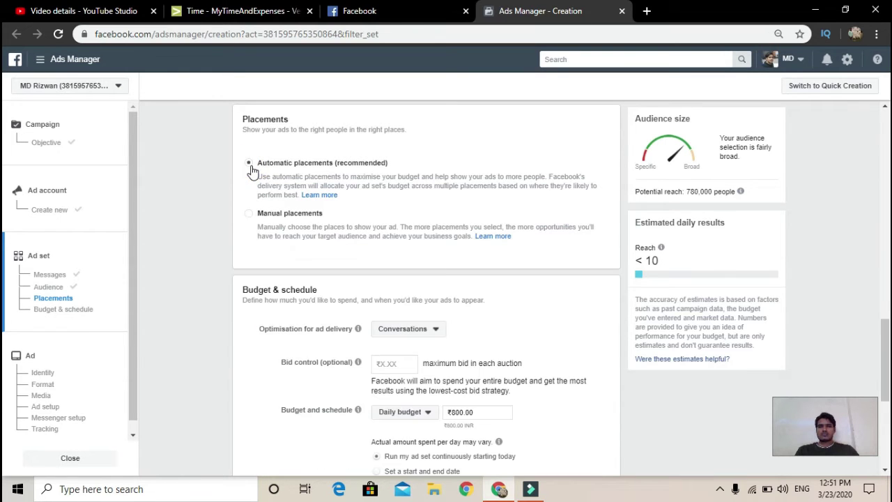
- Review the ad delivery optimisation choices, keep Conversations, and set the bid control to ₹10 maximum per auction
scroll(240, 202, "down", 2)
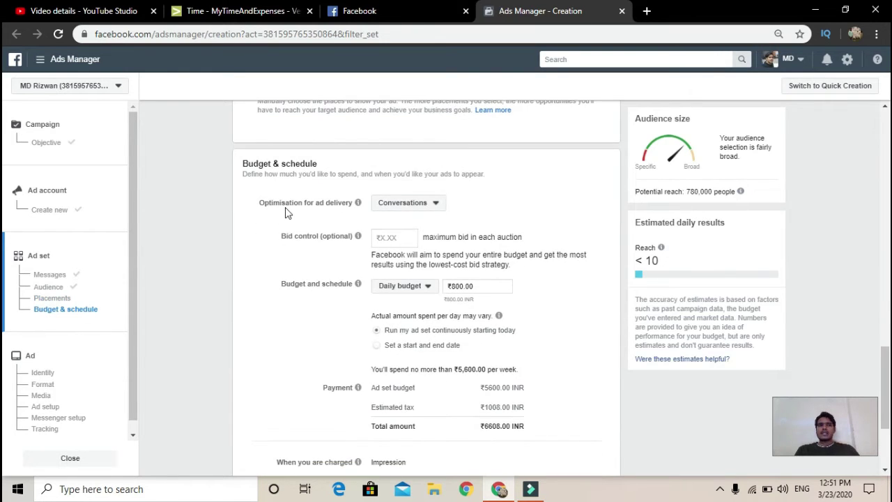
left_click(402, 204)
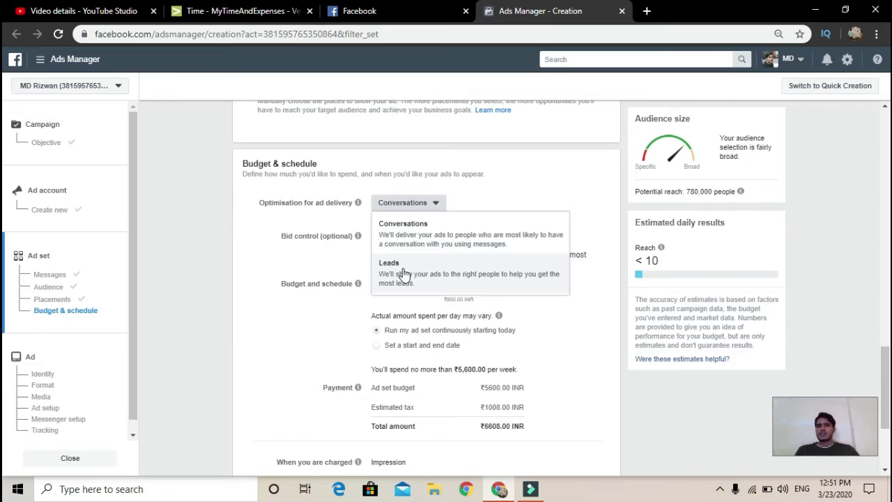
left_click(478, 198)
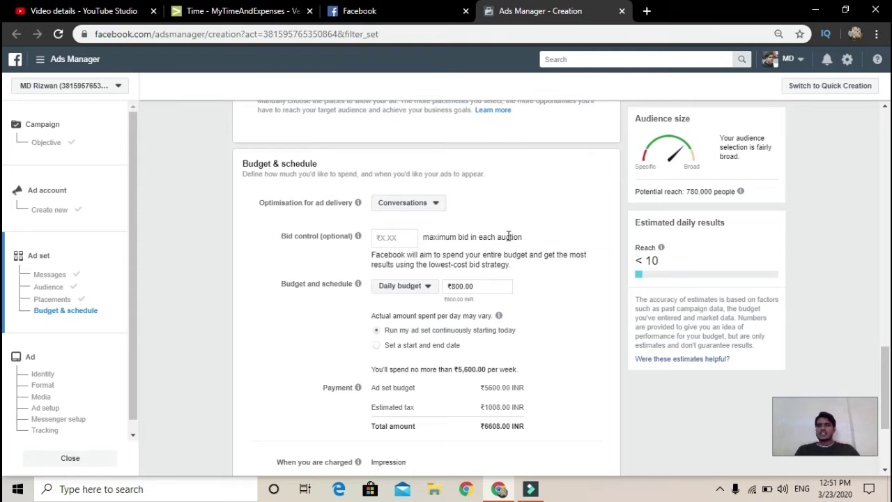
left_click(391, 239)
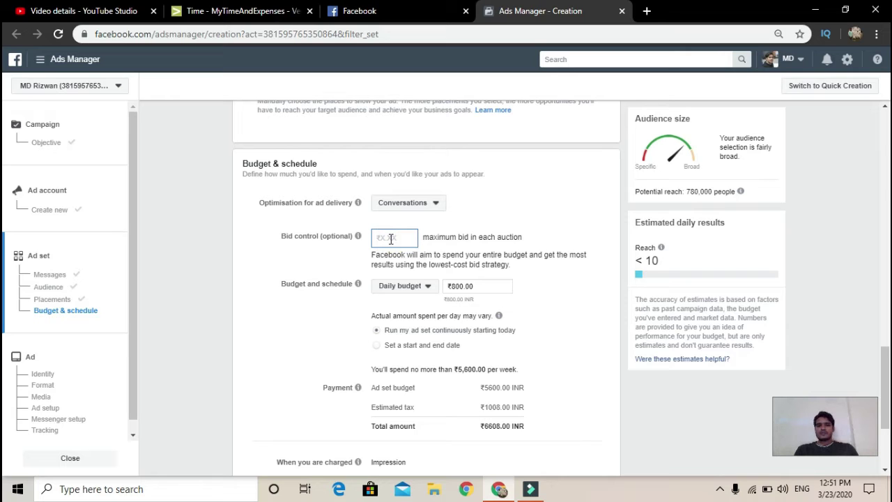
type("10")
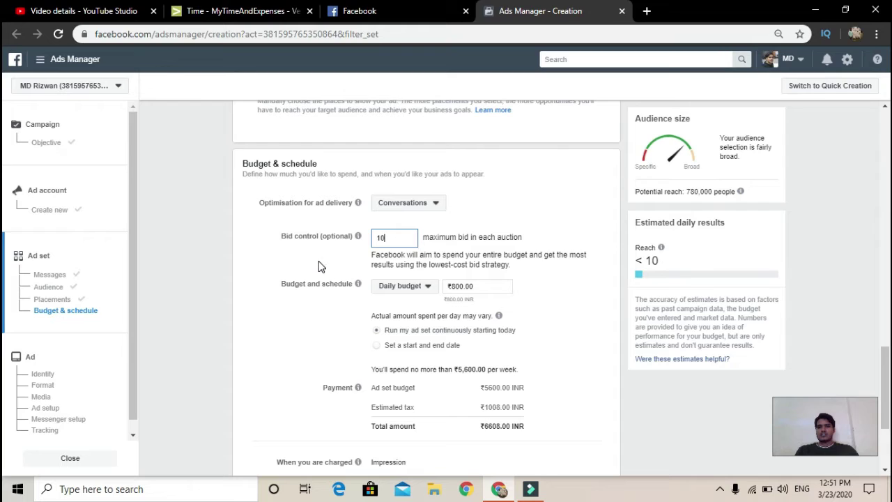
- Set the ad set's daily budget to ₹100 and make it run with a start and end date
left_click(459, 286)
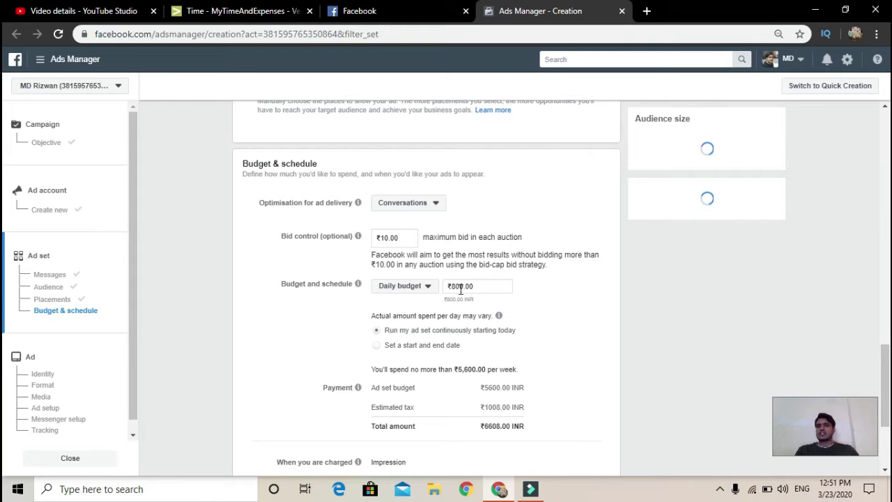
left_click(465, 288)
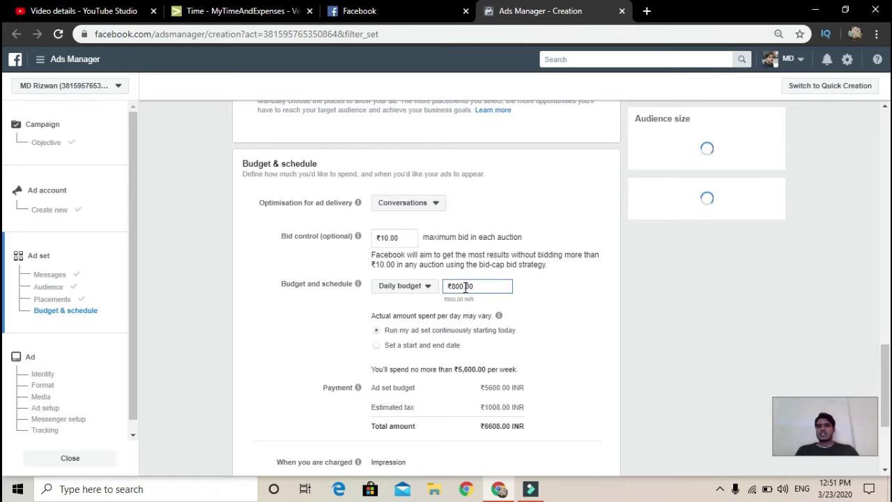
key("BackSpace")
key("BackSpace")
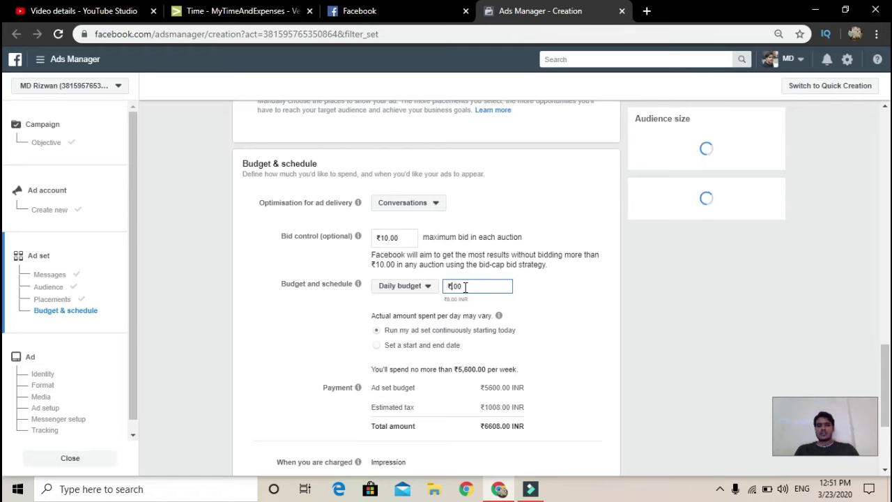
type("100")
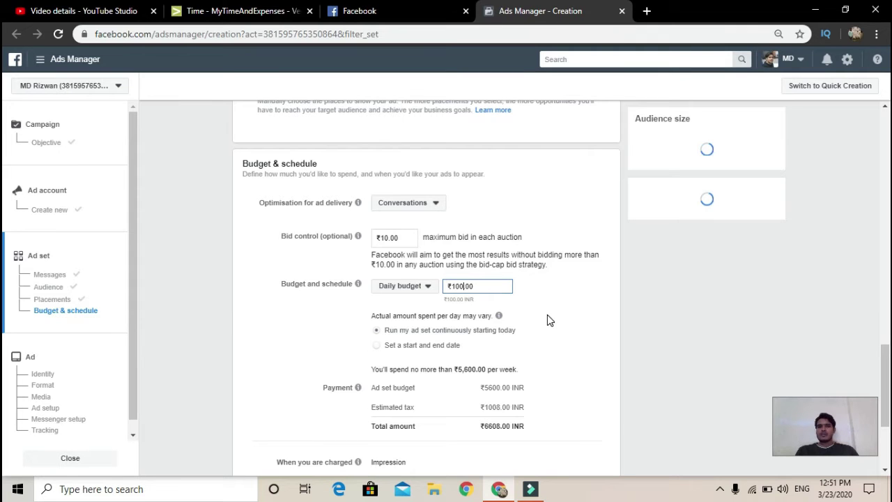
scroll(547, 320, "down", 1)
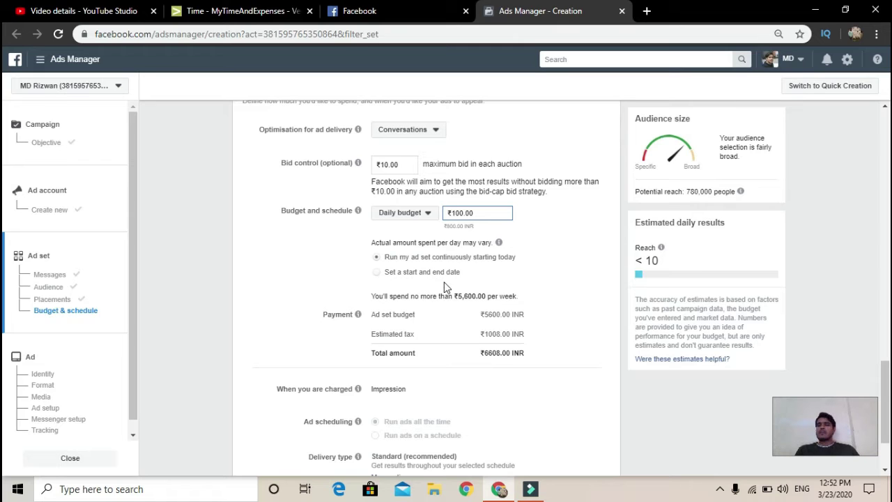
left_click(376, 274)
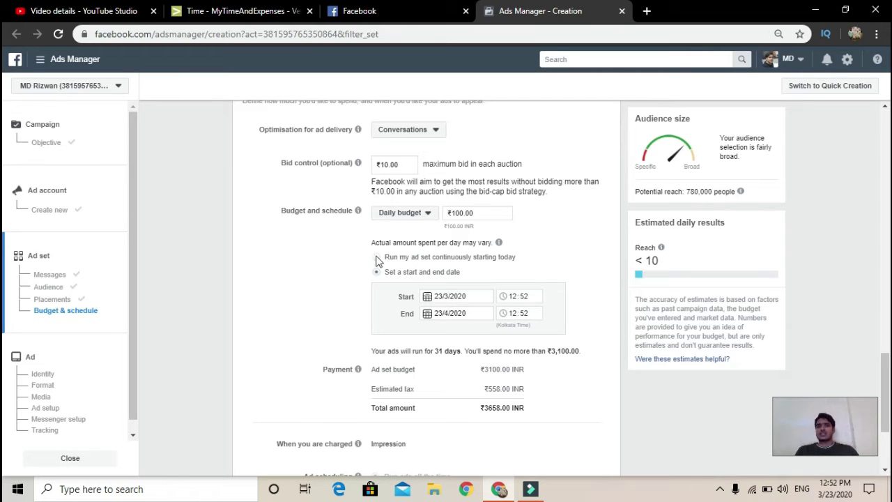
- Make the ad set run continuously starting today and continue to the ad creation stage
left_click(377, 258)
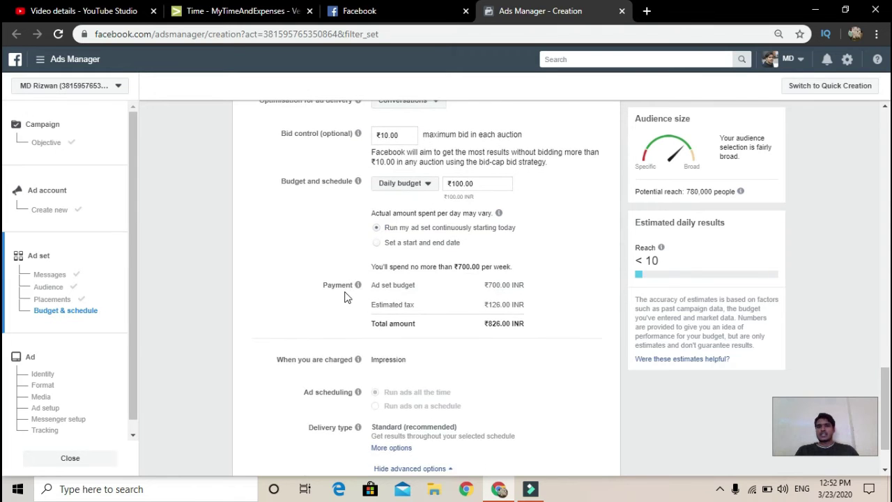
scroll(345, 296, "down", 1)
left_click(584, 465)
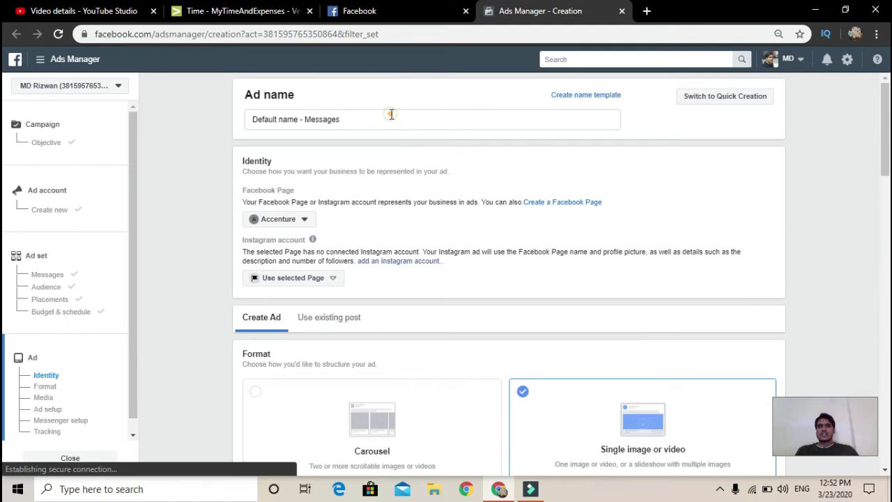
- Name the ad "Default name - Messages digital marketing" and review the available Facebook Pages, keeping Accenture as its identity
left_click(391, 115)
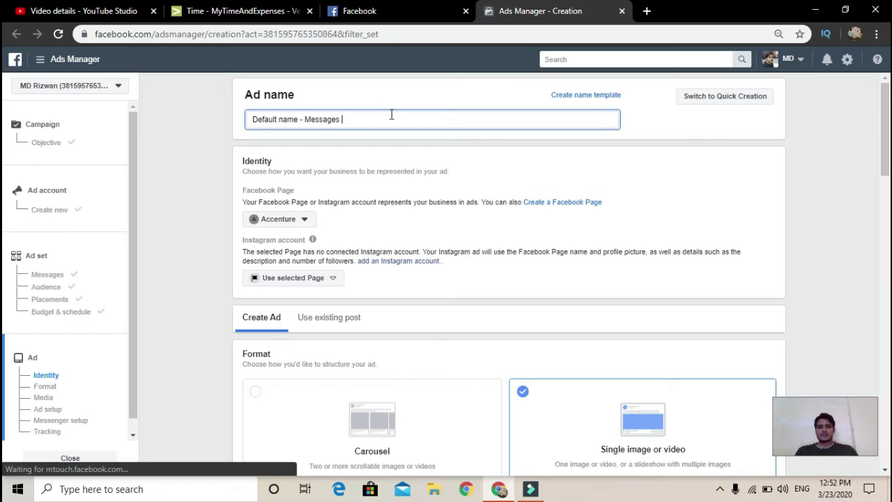
type("digital marketing")
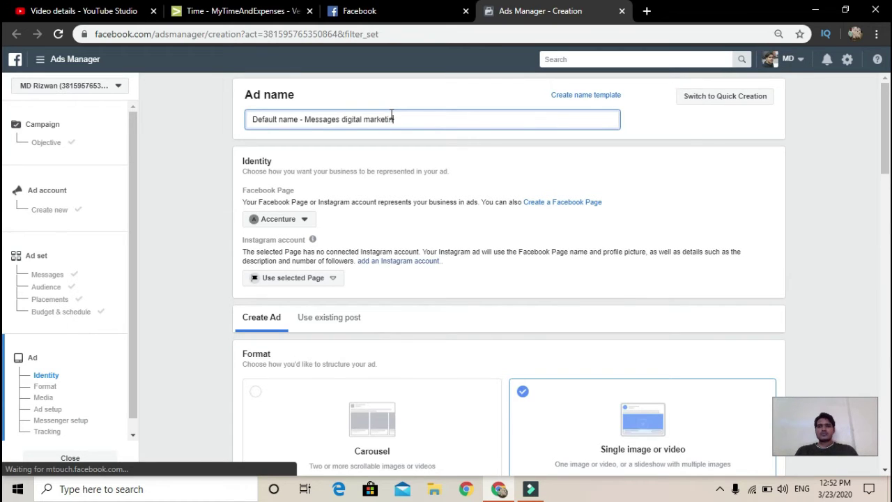
left_click(273, 221)
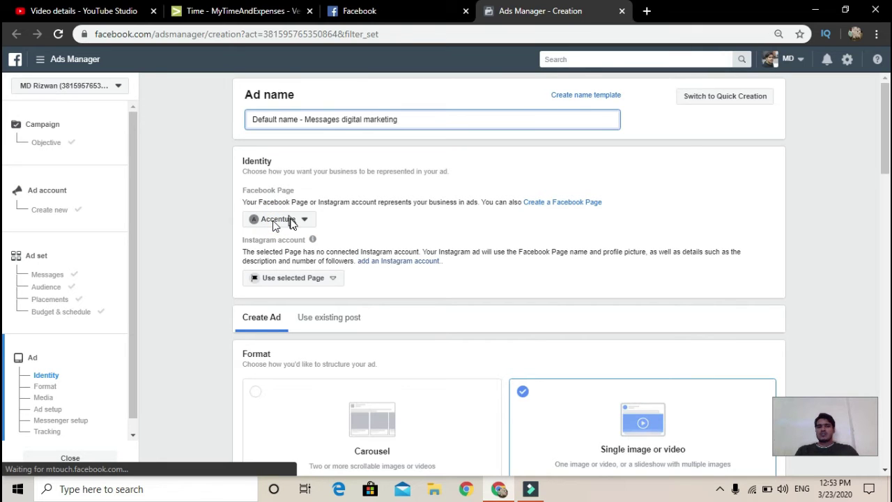
left_click(292, 222)
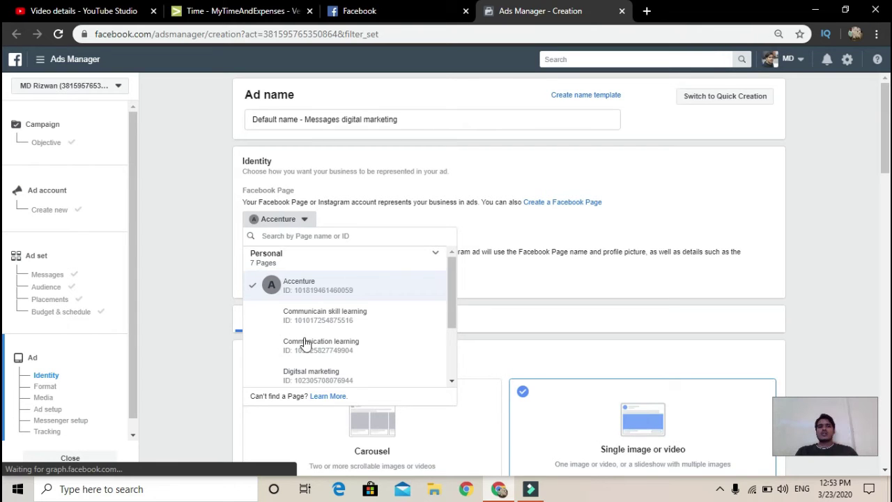
scroll(329, 342, "down", 2)
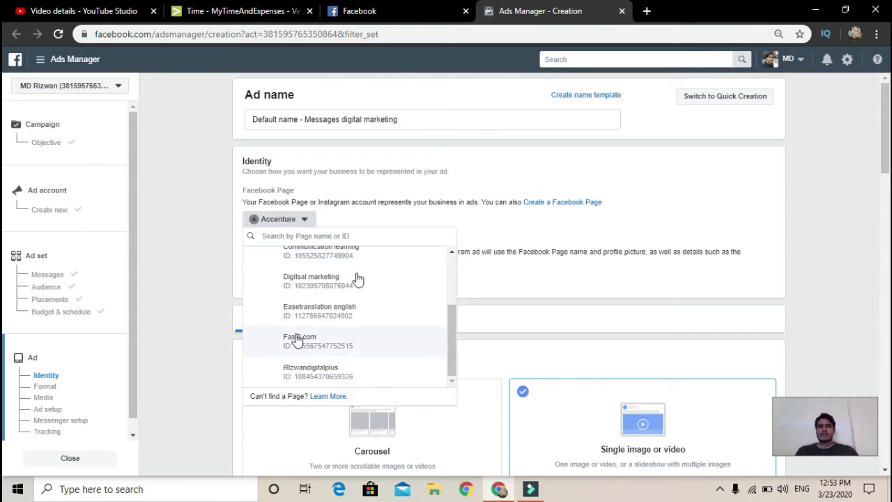
left_click(466, 184)
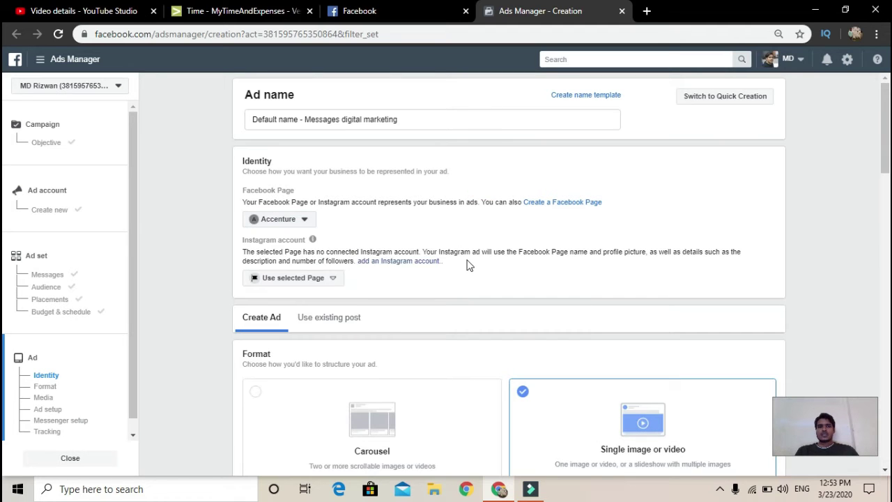
- Keep the single image or video format and add the yellow 940 × 788 account image reading "this course is affordable for everyone"
scroll(467, 265, "down", 1)
scroll(441, 301, "down", 2)
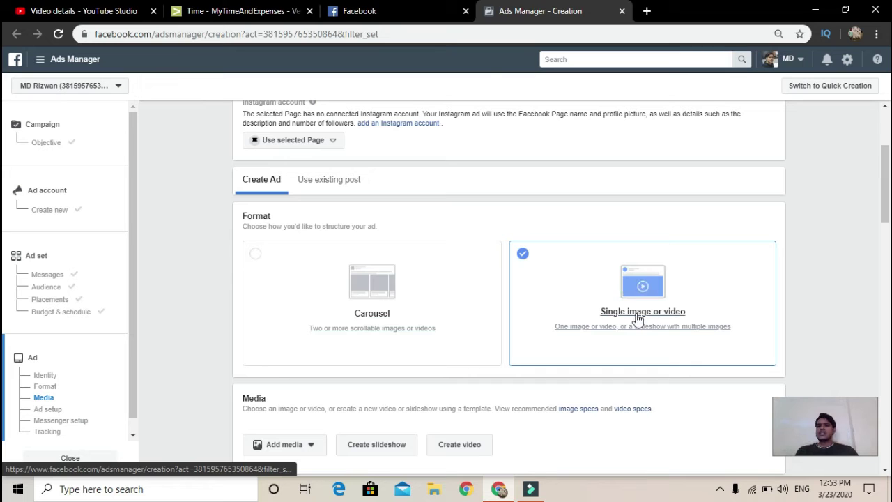
scroll(635, 317, "down", 3)
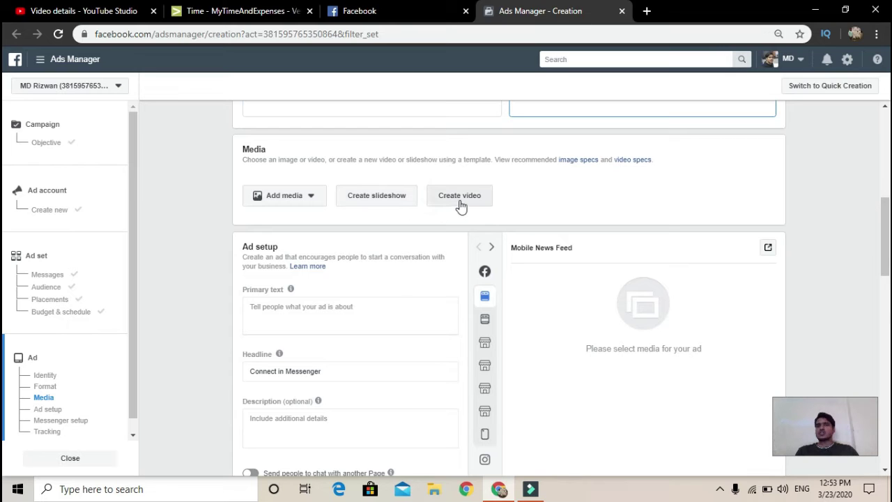
left_click(301, 202)
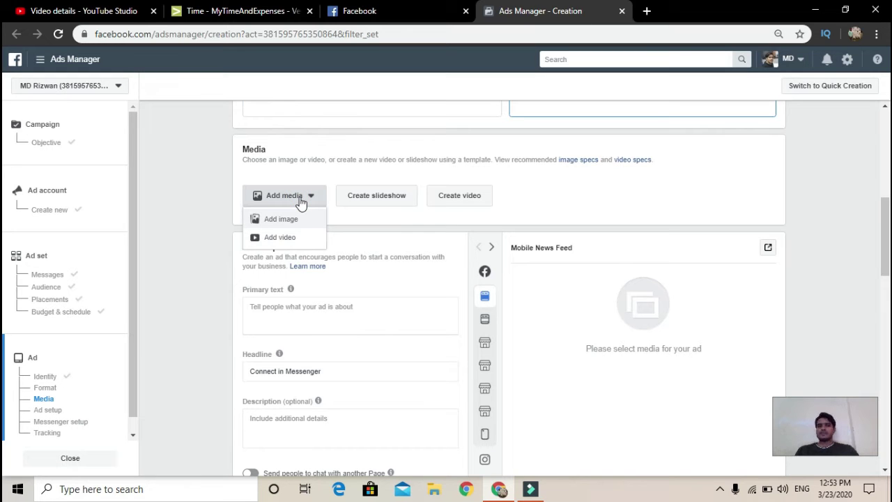
left_click(288, 219)
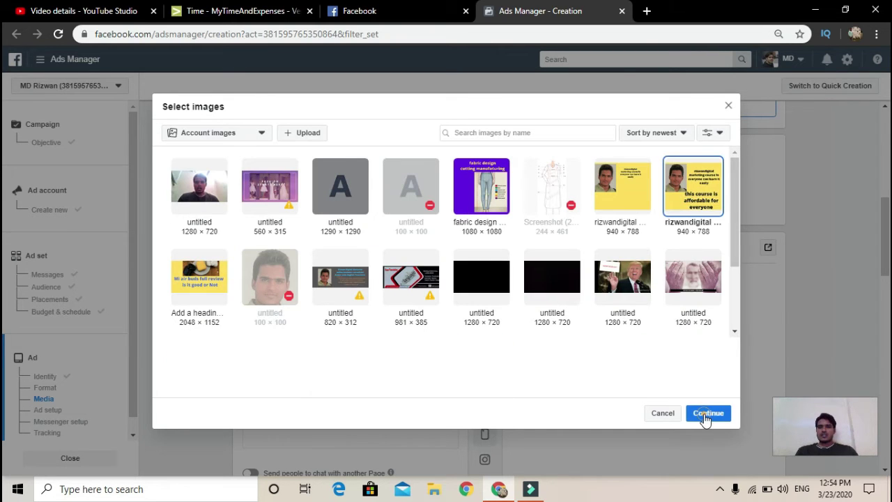
left_click(707, 413)
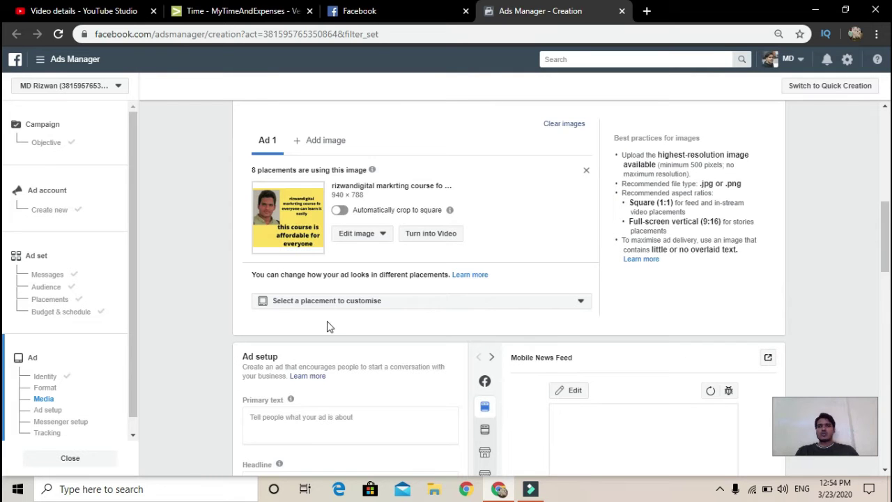
- Enter "Free digital marketing bumper offer" as the ad's primary text
scroll(317, 321, "down", 2)
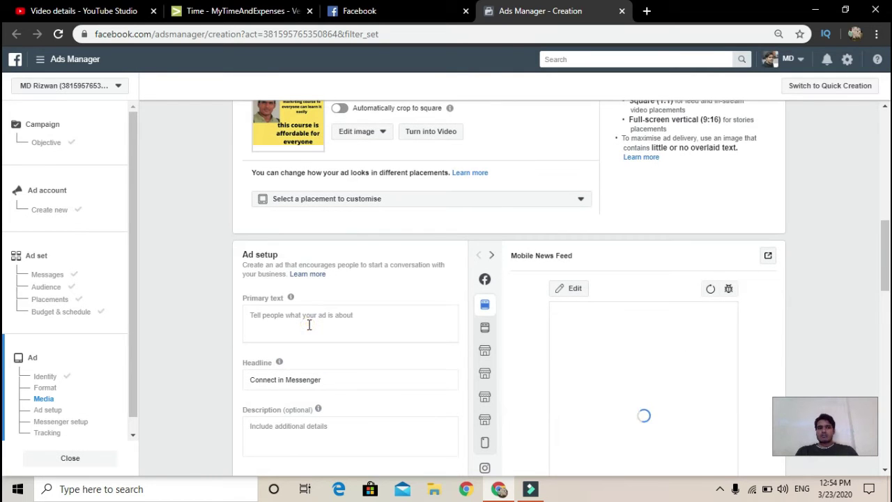
left_click(308, 325)
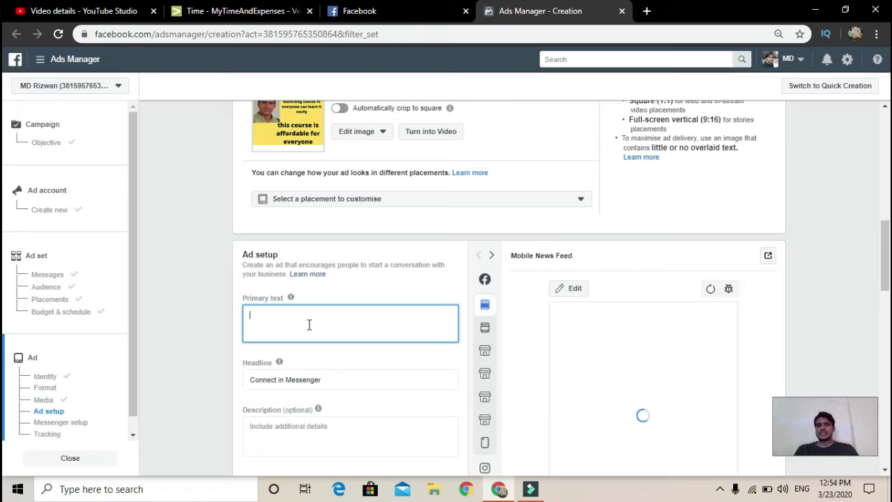
type("Free")
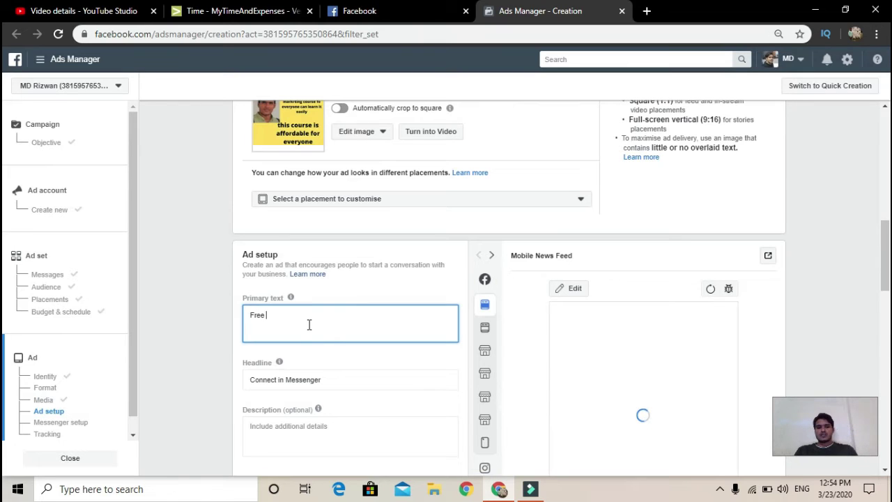
type(" digital")
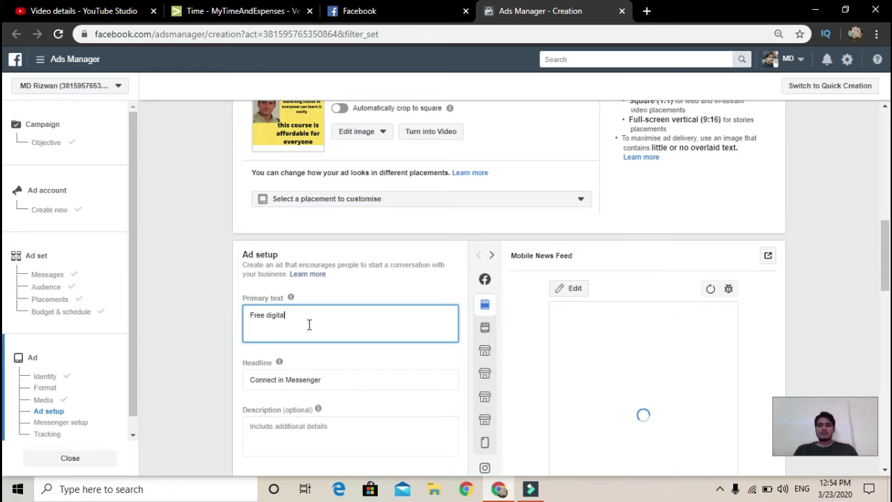
type("marketing bupm")
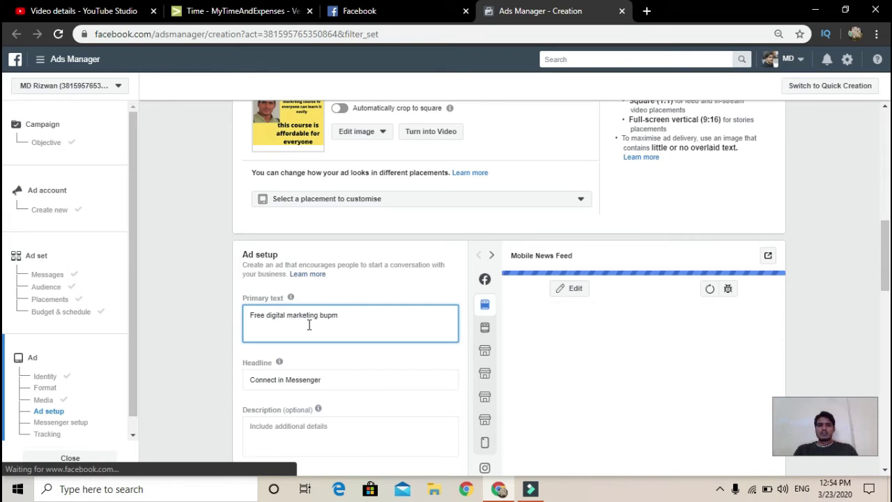
key("BackSpace")
key("BackSpace")
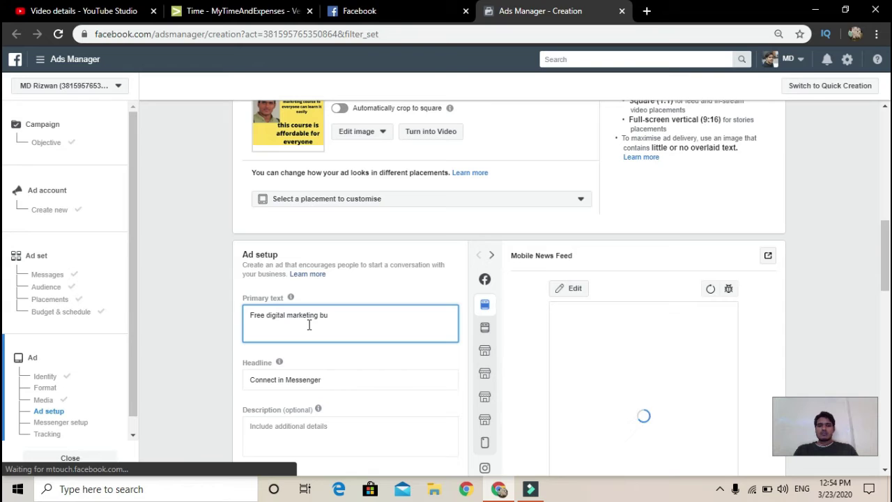
type("mper offer")
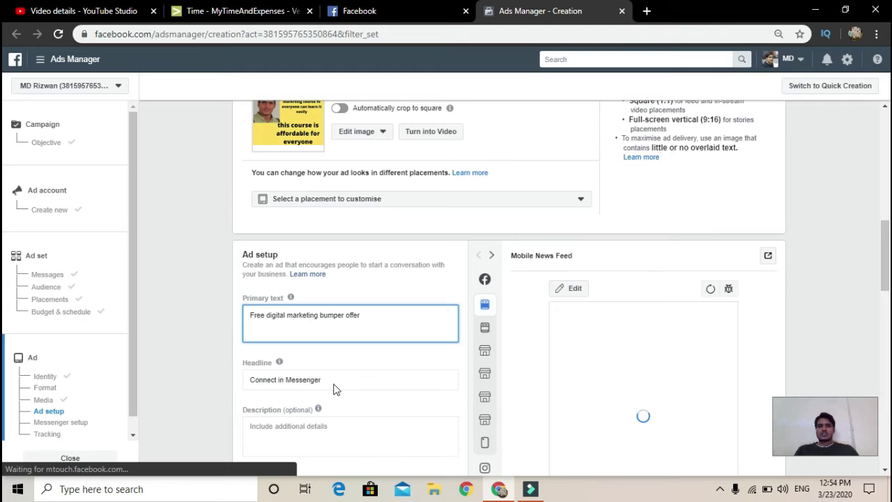
- Enter the ad description "THis couser is availble for today only fre hurry", keeping the headline "Connect in Messenger"
scroll(334, 387, "down", 1)
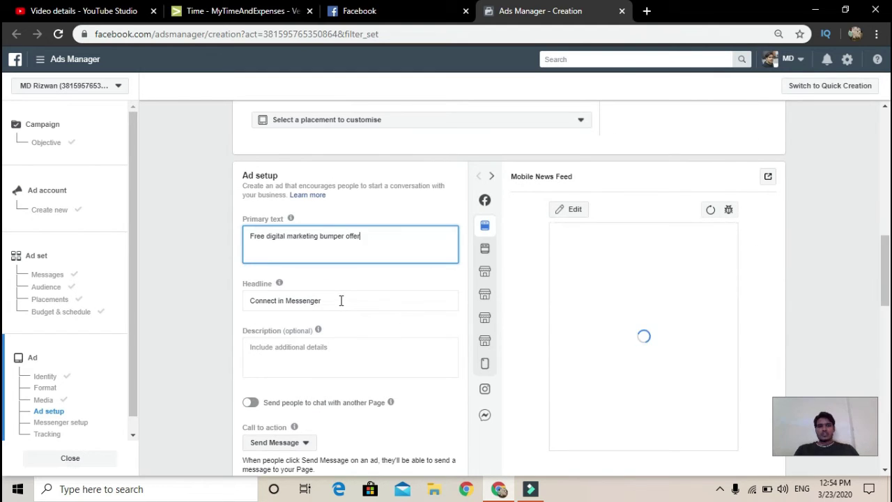
left_click(297, 354)
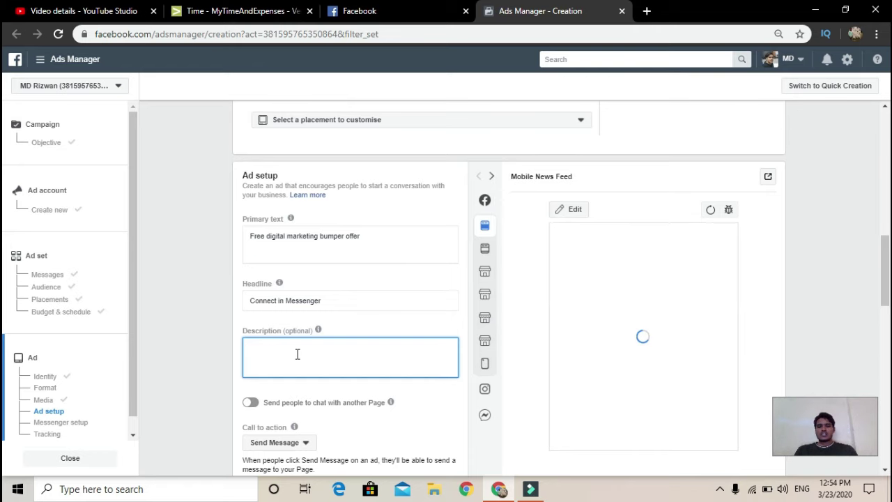
type("THis")
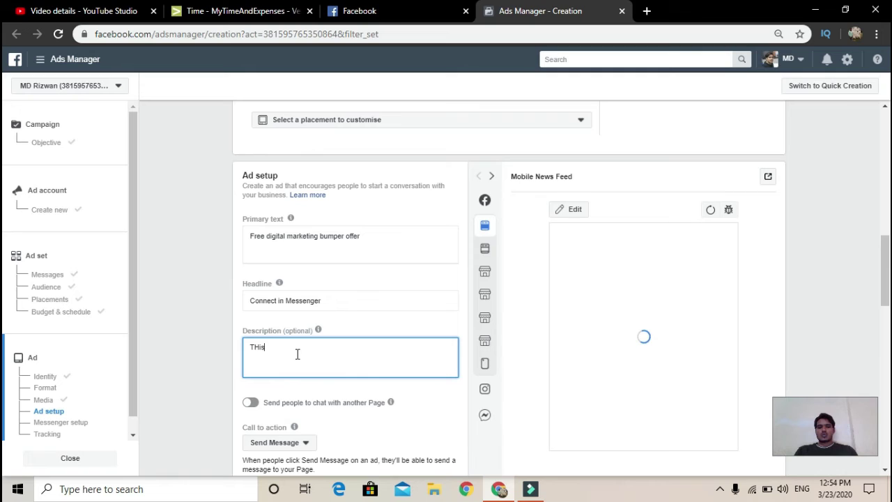
type(" couser")
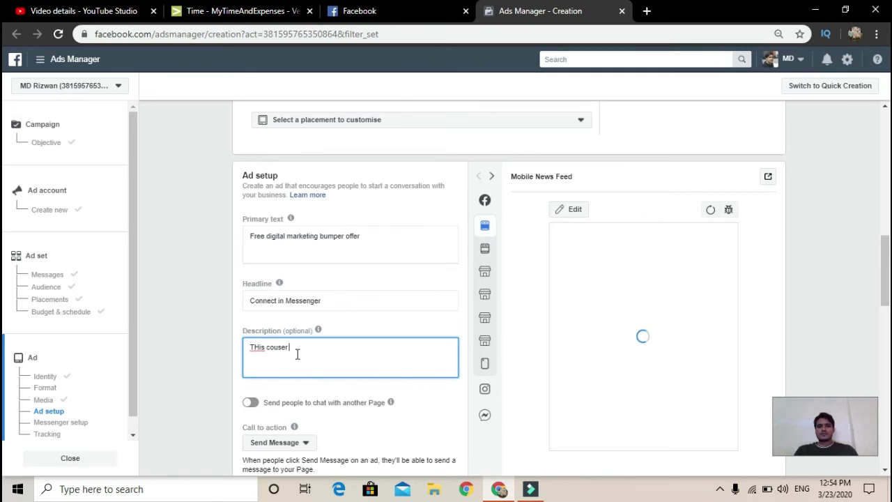
type(" is av")
type("ailble for today")
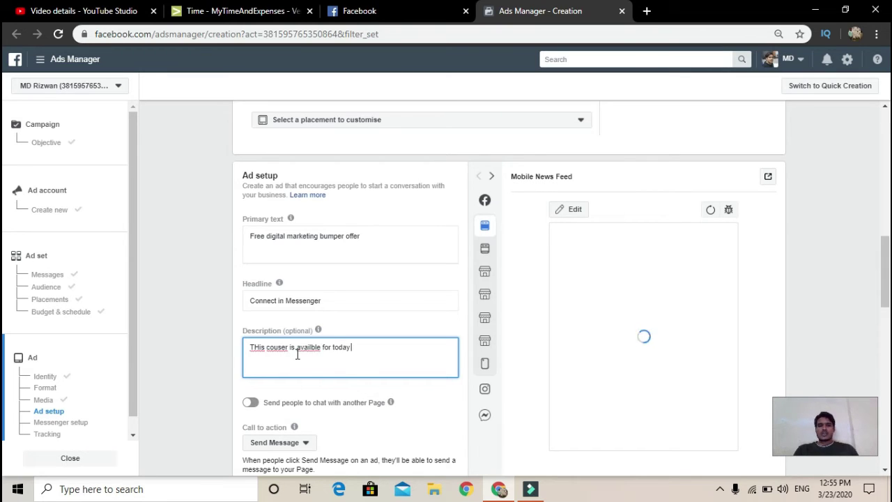
type(" only fre")
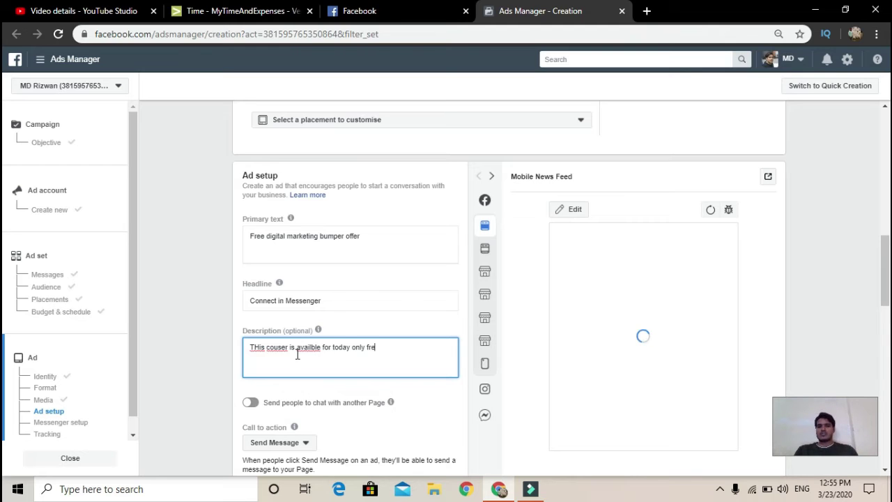
type(" hurry")
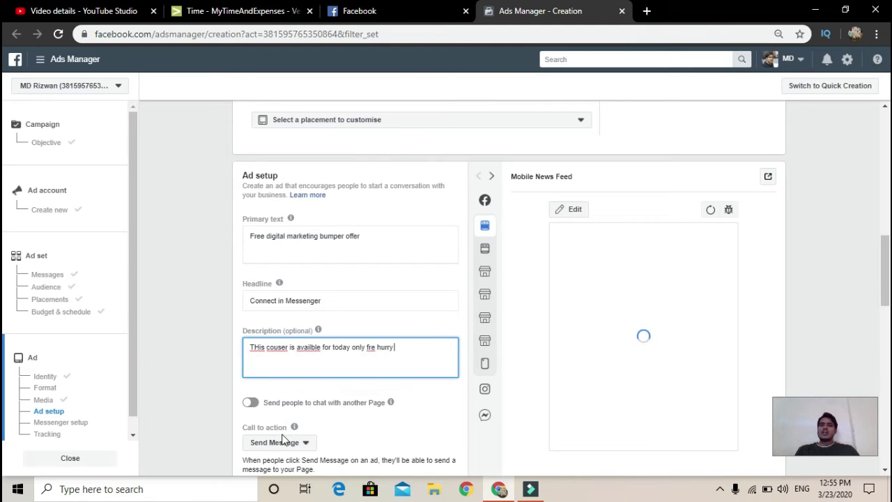
- Review the ad's call to action and the Messenger setup options with their chat preview
scroll(282, 437, "down", 2)
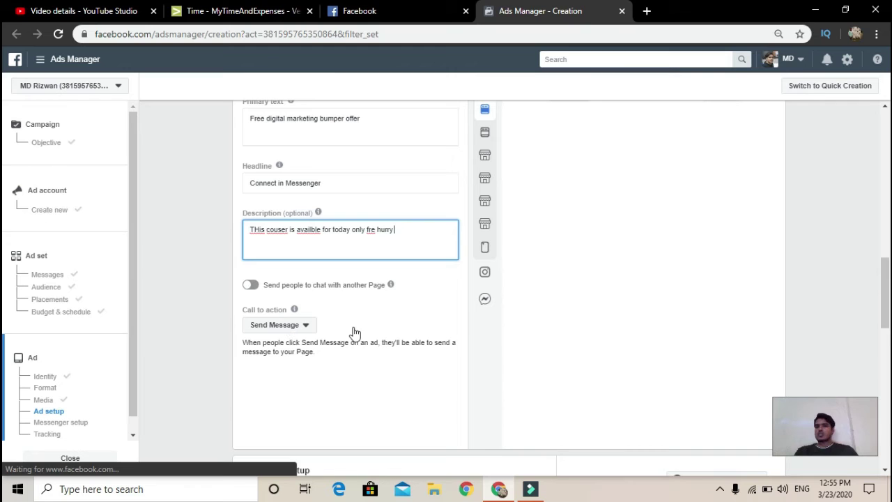
scroll(357, 333, "down", 3)
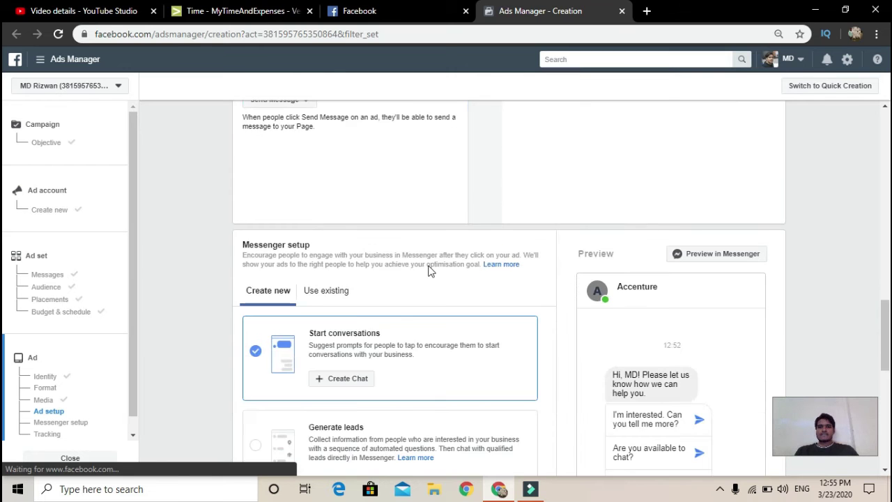
scroll(428, 263, "up", 2)
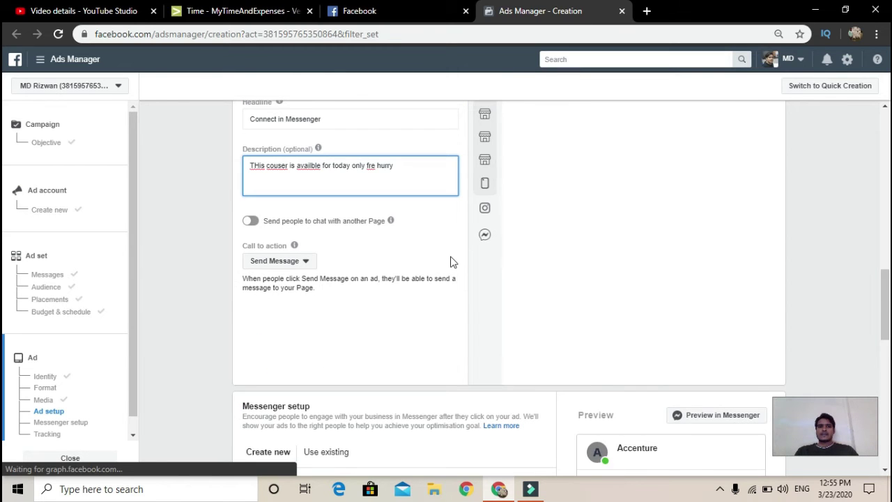
scroll(450, 262, "down", 5)
scroll(450, 262, "down", 1)
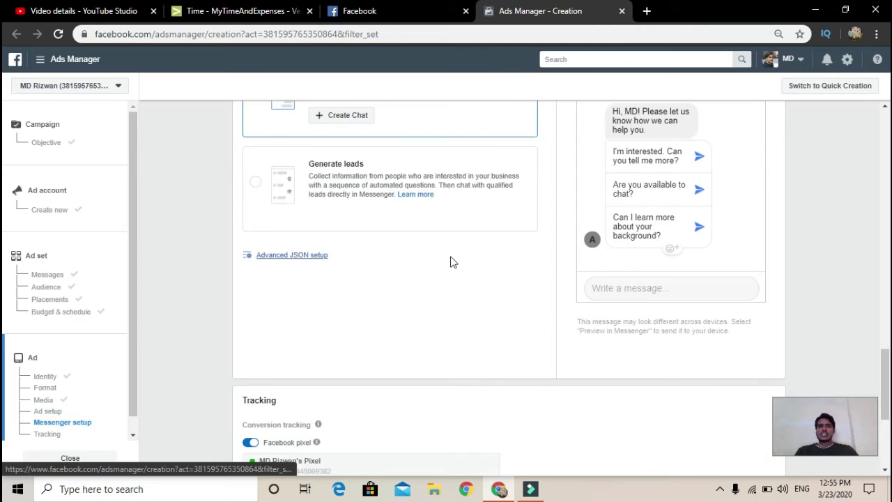
scroll(886, 361, "up", 1)
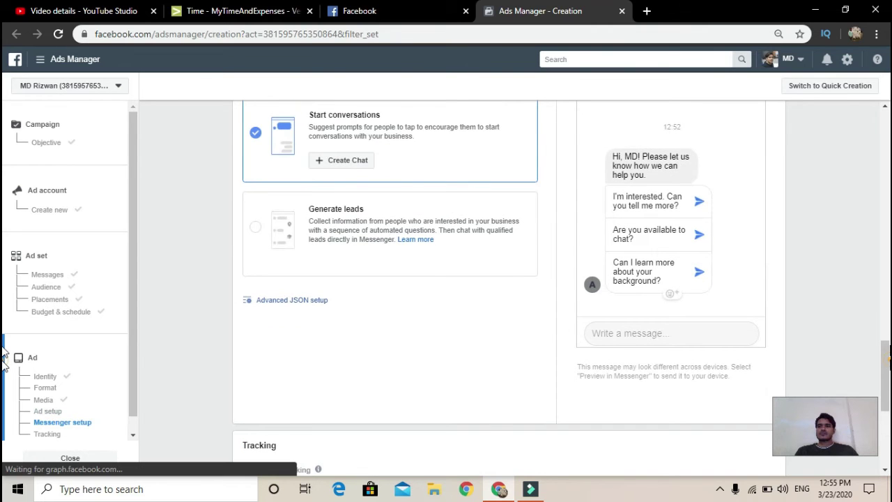
scroll(4, 341, "up", 2)
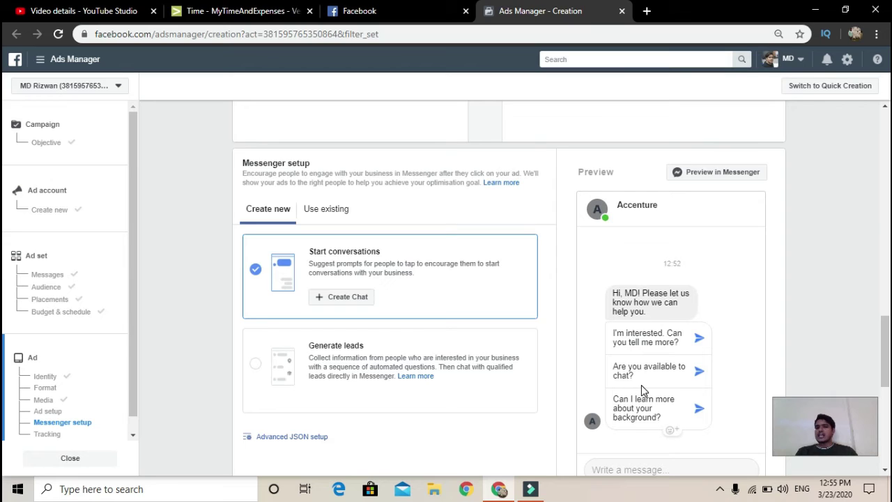
- Create a Start conversations chat and try replacing the recipient's first name in the greeting with the recipient's surname after "Please"
left_click(342, 297)
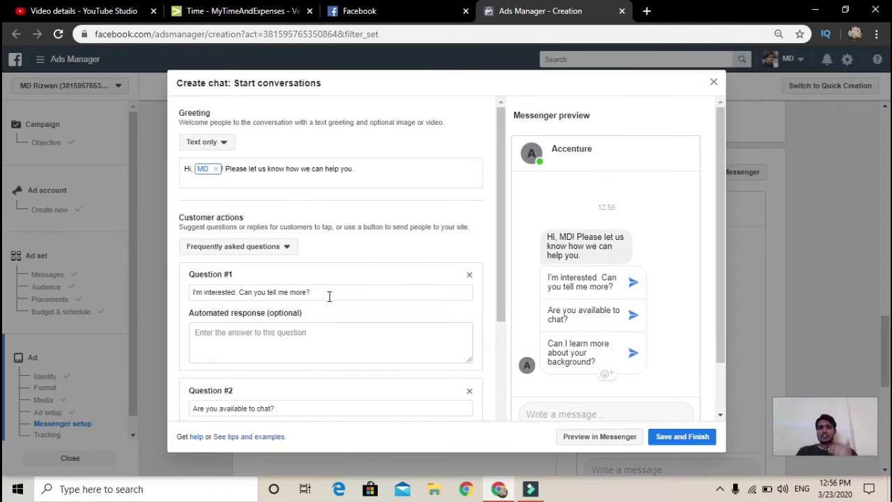
left_click(216, 173)
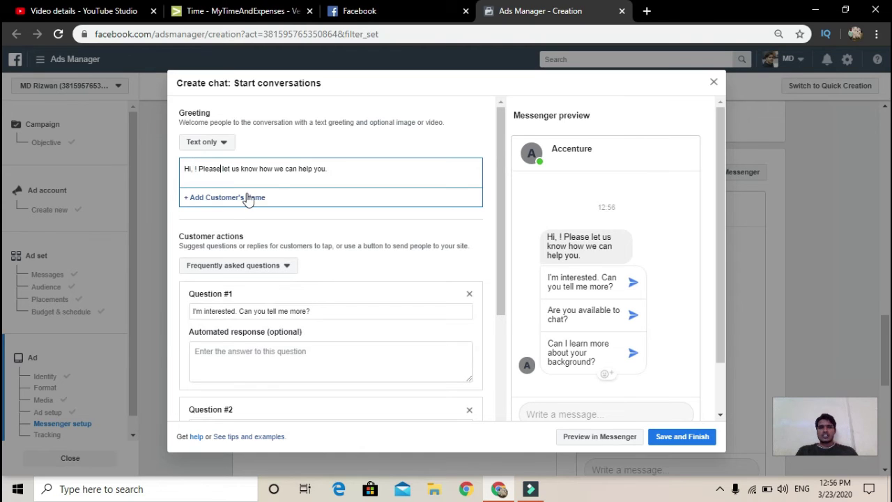
left_click(217, 169)
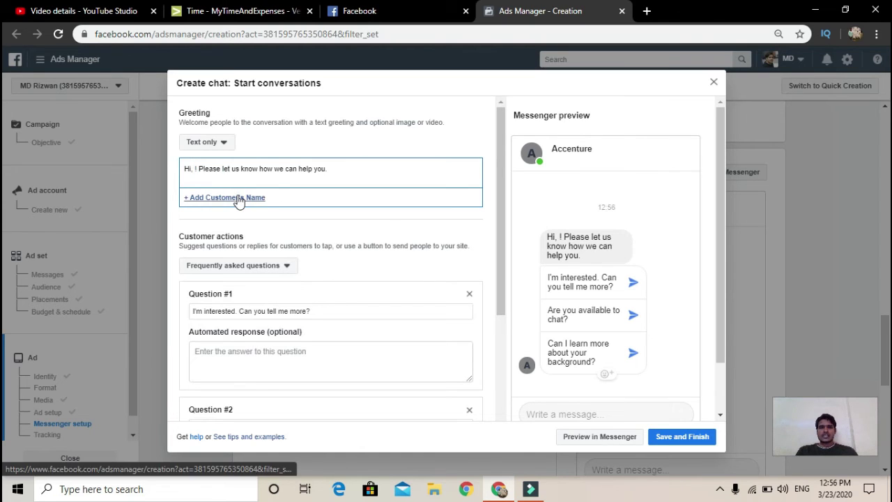
left_click(239, 199)
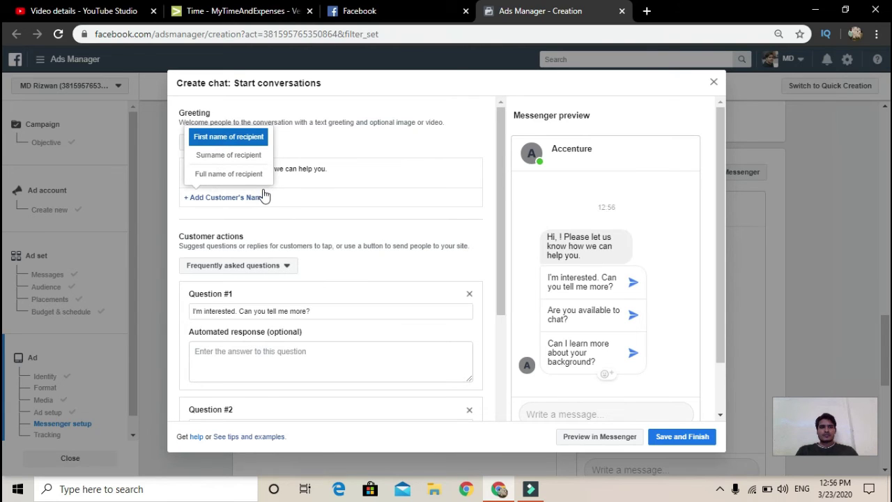
scroll(314, 185, "down", 1)
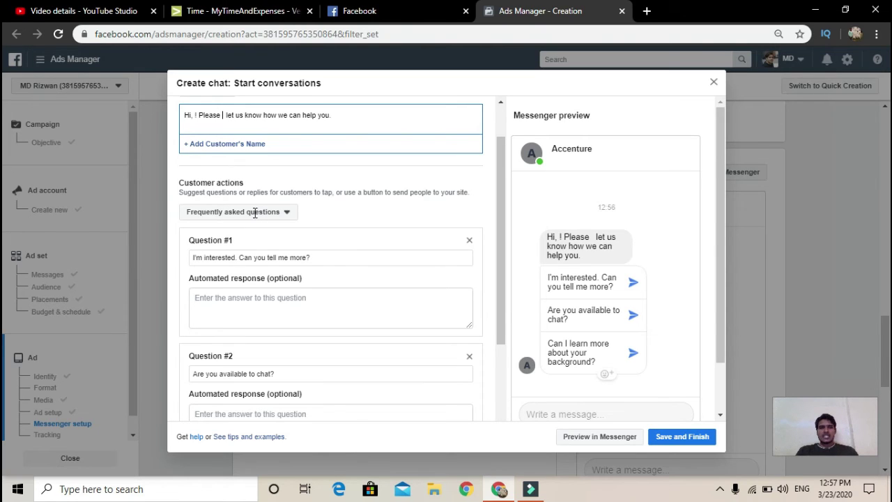
scroll(274, 219, "down", 1)
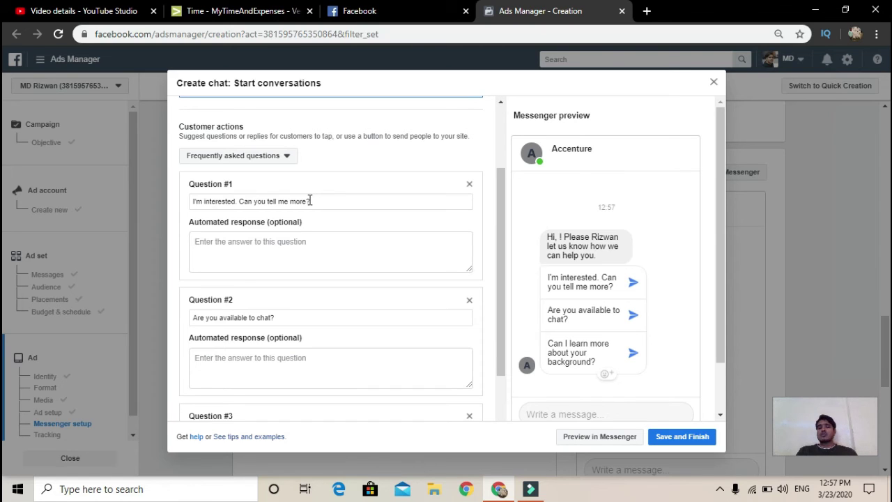
- Try rewording Question #1 as "Are you intrested. Can you tell me more?" and leave the chat without saving changes
left_click(235, 200)
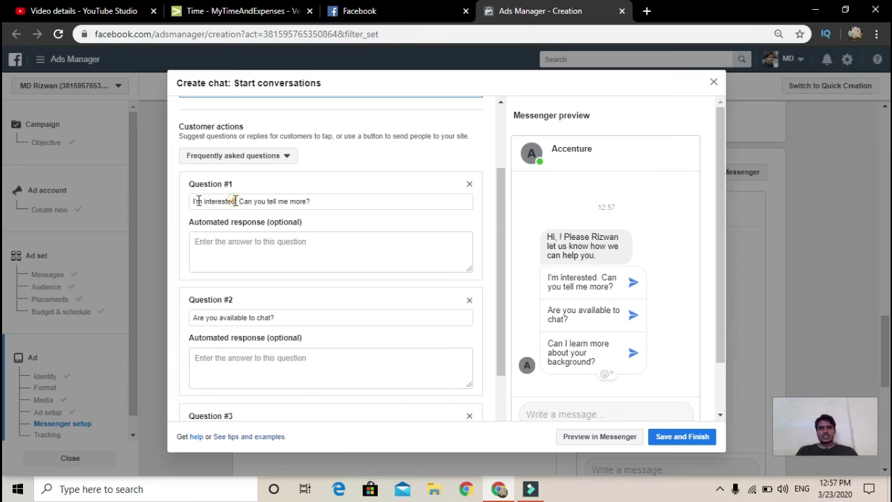
left_click_drag(235, 200, 193, 201)
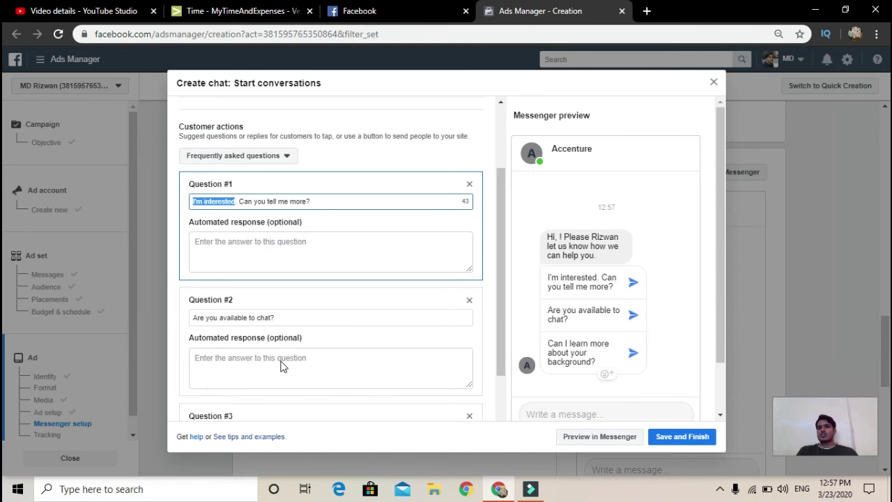
key("Escape")
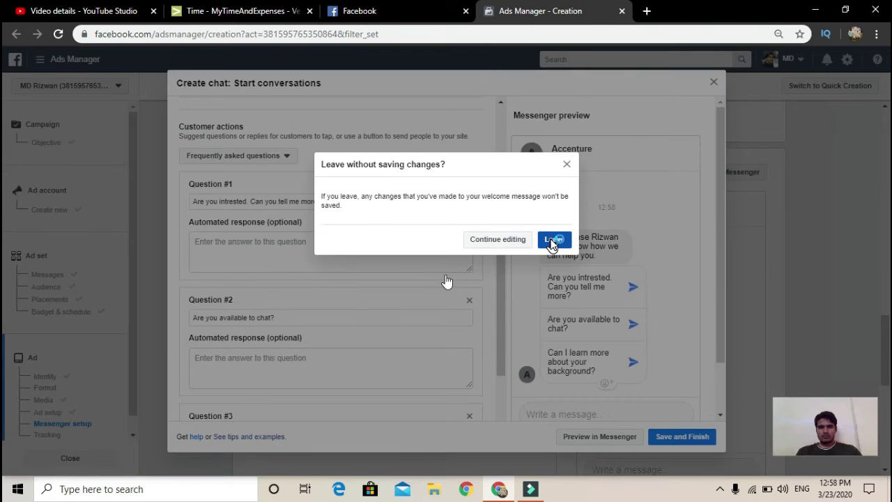
key("Return")
- Choose Generate leads as the Messenger setup, check the conversion tracking section, and start creating the lead chat
scroll(318, 335, "down", 2)
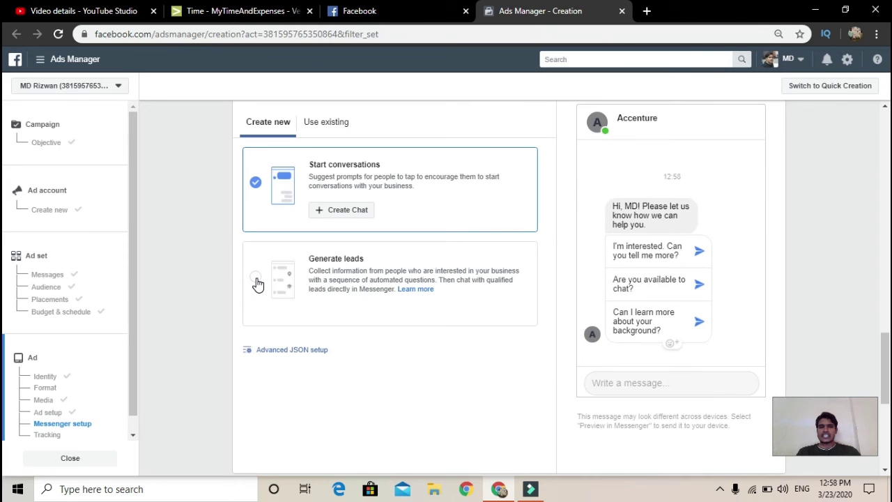
left_click(339, 270)
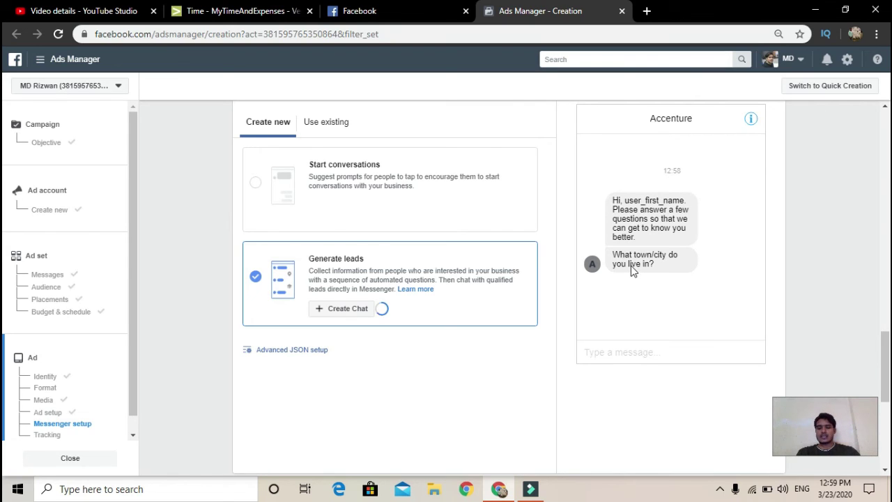
scroll(371, 277, "down", 2)
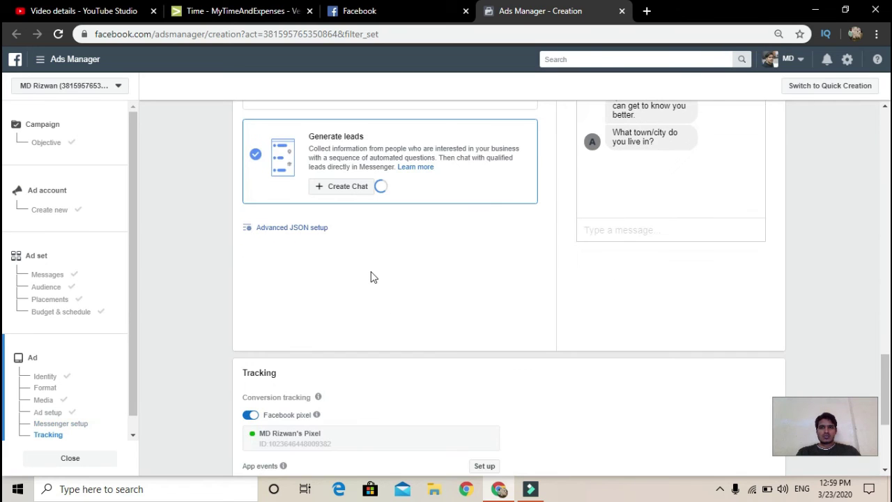
scroll(283, 407, "down", 1)
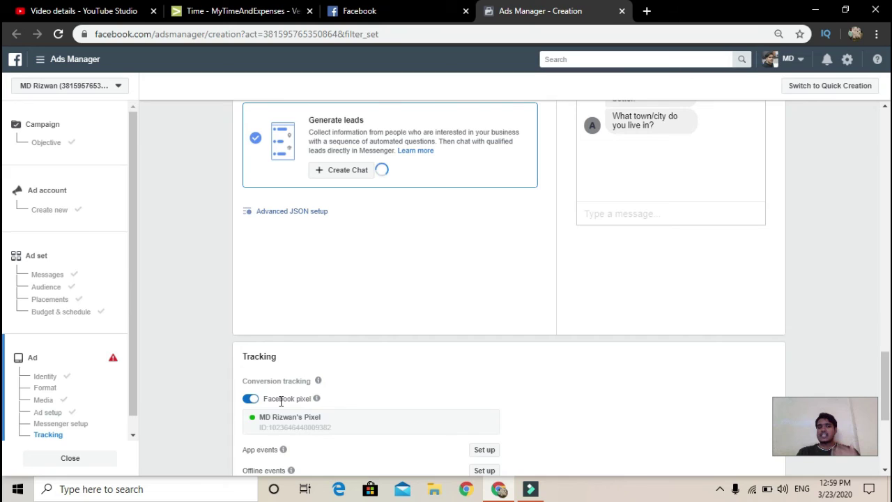
scroll(320, 384, "down", 2)
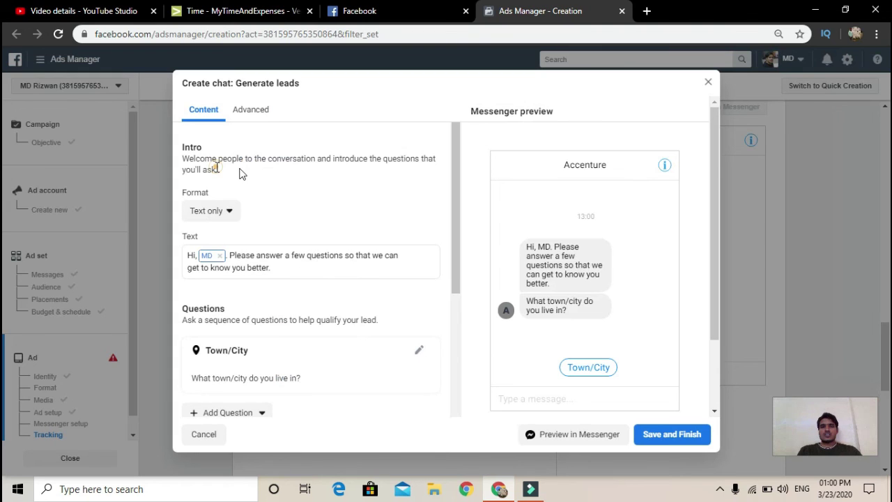
- Review the lead chat's intro and message sections, including the recipient-name options for the intro text
left_click_drag(217, 170, 184, 160)
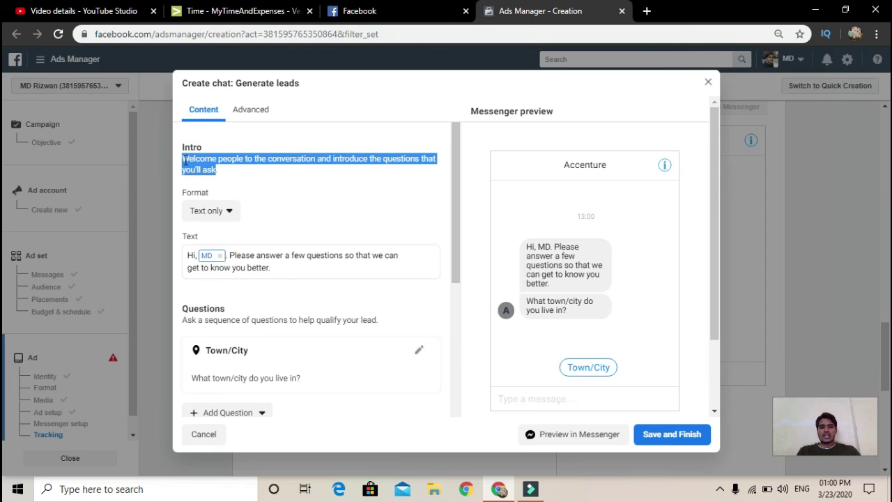
scroll(184, 160, "down", 5)
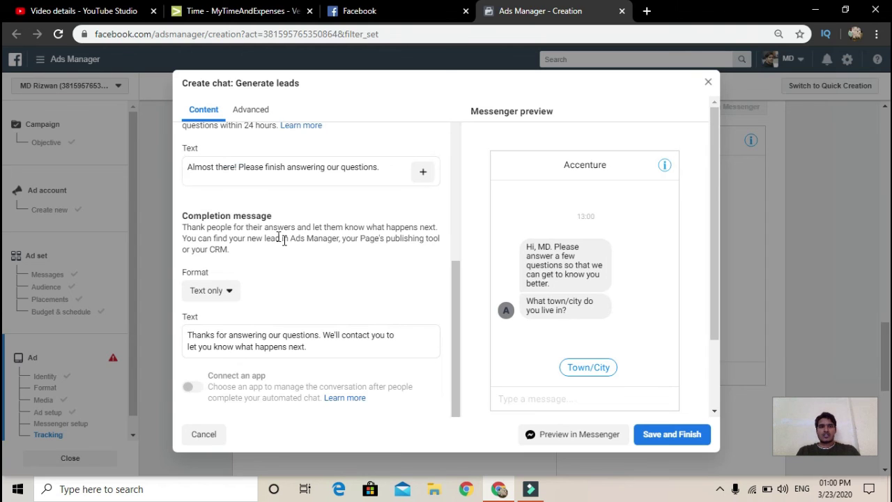
scroll(284, 240, "up", 1)
scroll(284, 240, "up", 2)
scroll(284, 245, "up", 3)
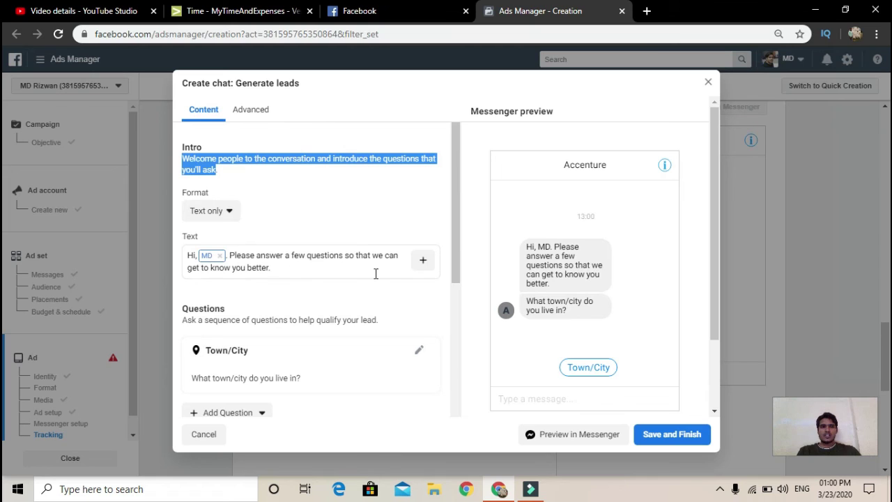
left_click(424, 262)
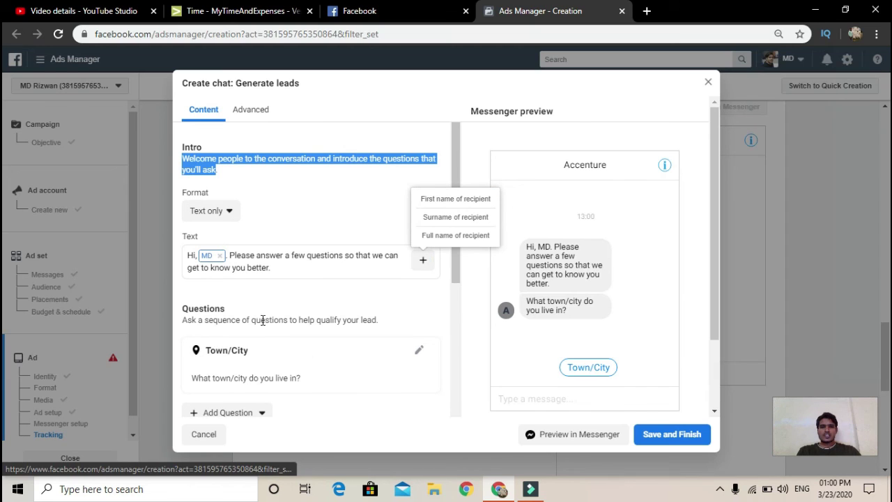
- Review the Questions section and the available prefill and custom question types, keeping only the Town/City question
left_click_drag(378, 320, 178, 322)
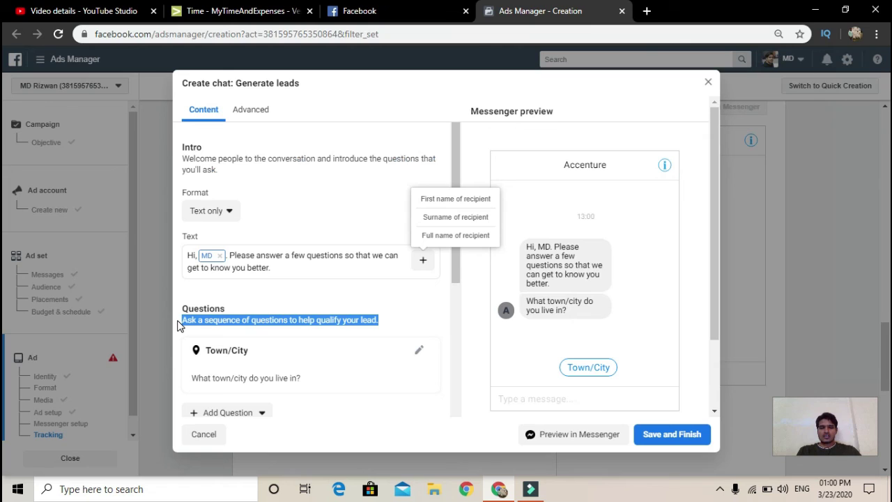
left_click(418, 353)
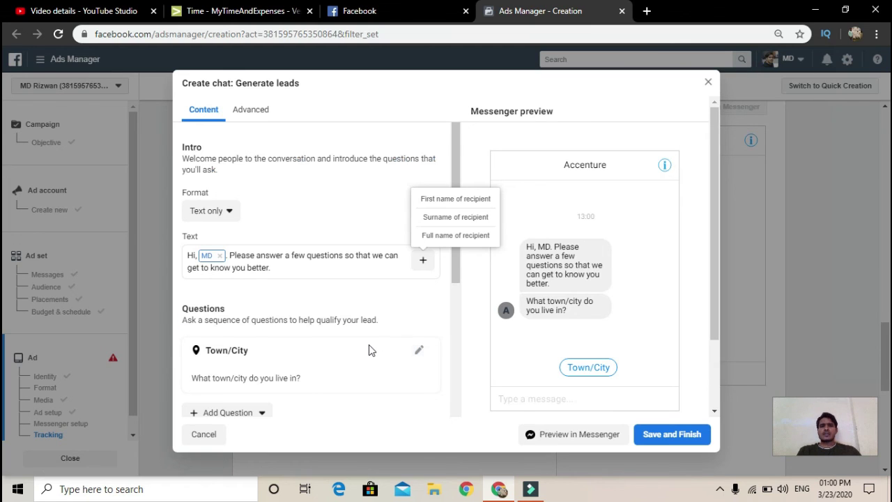
scroll(369, 350, "down", 1)
left_click(227, 323)
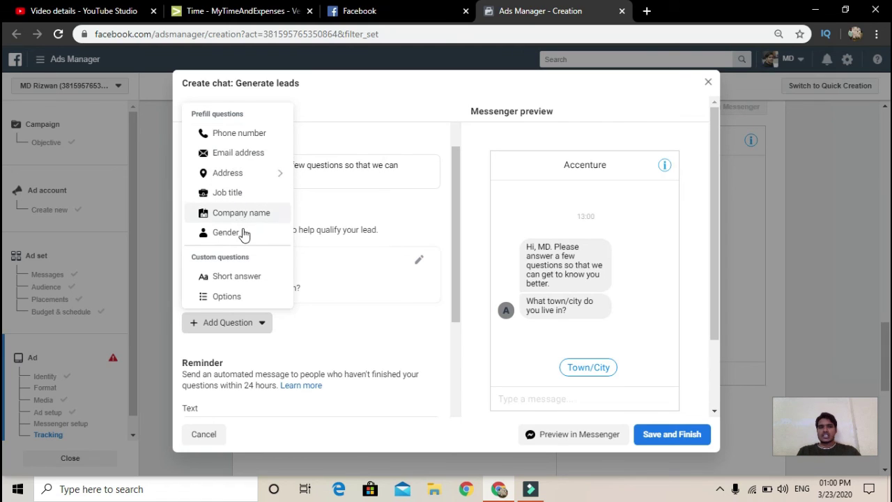
left_click(383, 378)
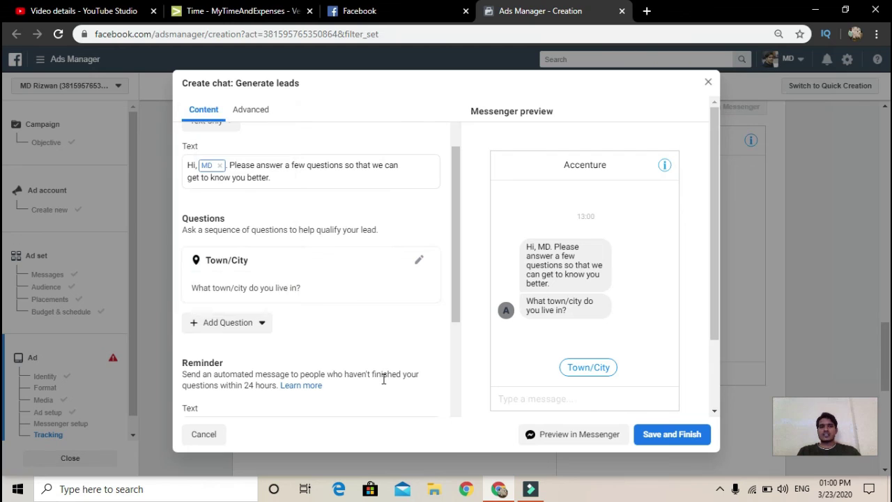
- Replace the lead chat's reminder text with "Hi you are most welcome"
scroll(383, 377, "down", 2)
left_click(384, 259)
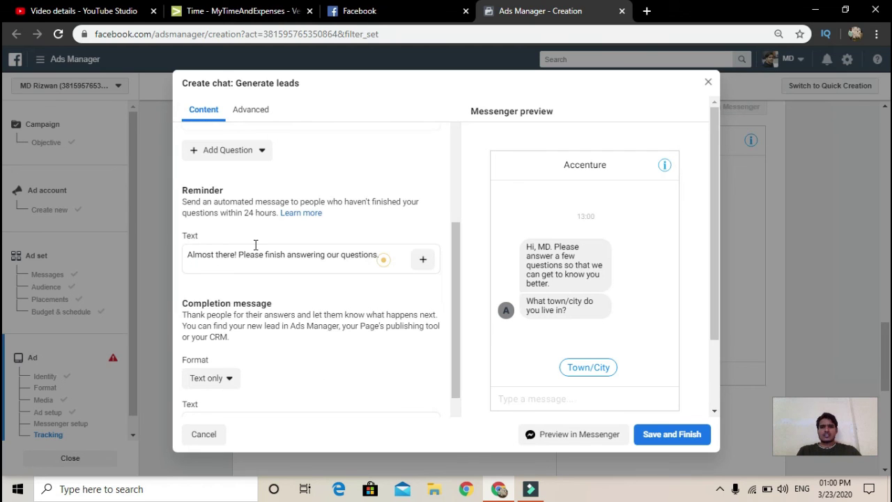
left_click_drag(256, 245, 186, 253)
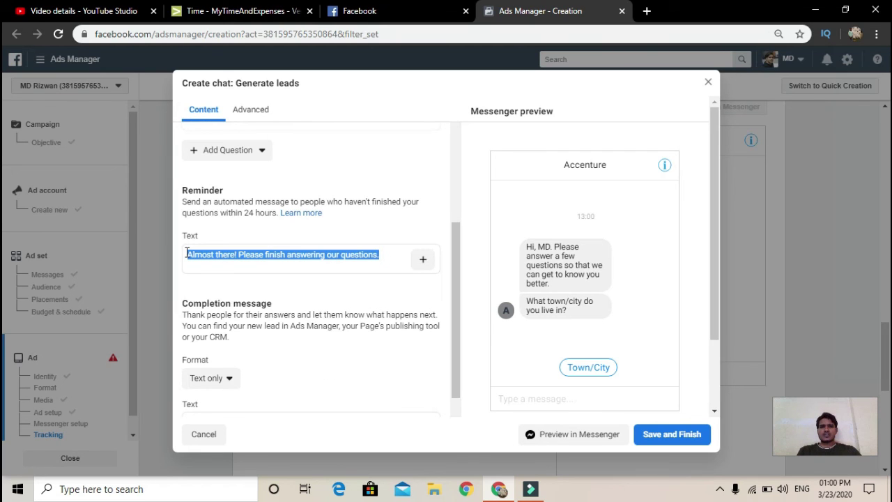
key("BackSpace")
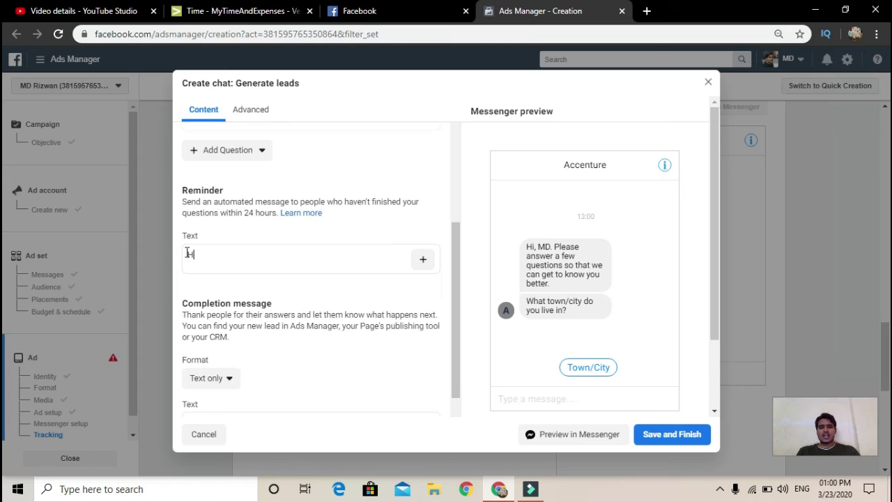
type("Hi you are mos")
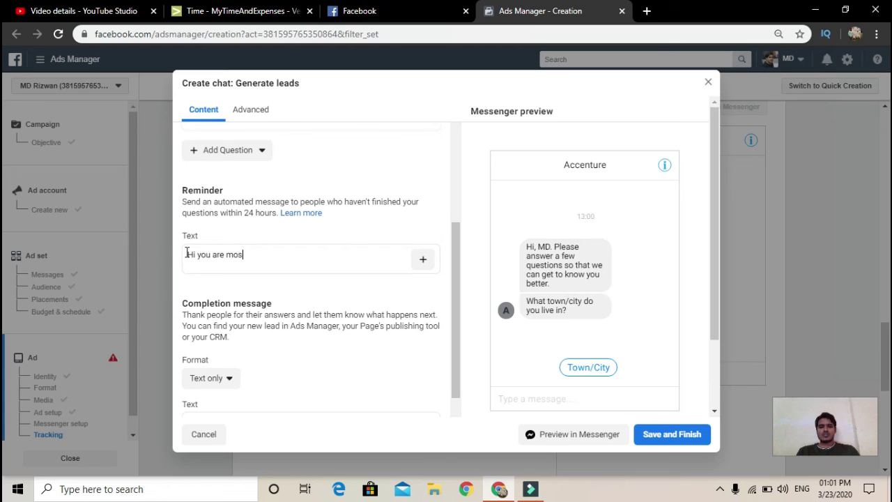
type("t welcome")
- Review the completion message's format options and text, keeping the Text only format
scroll(341, 306, "down", 3)
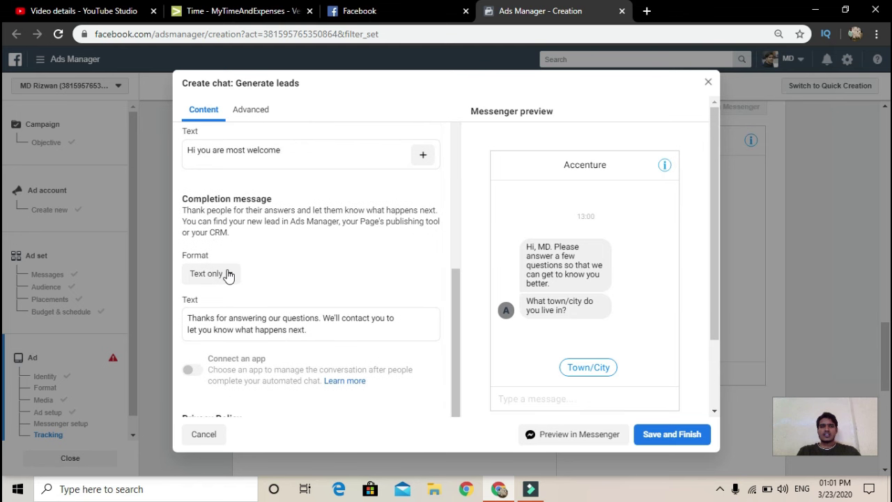
left_click(223, 277)
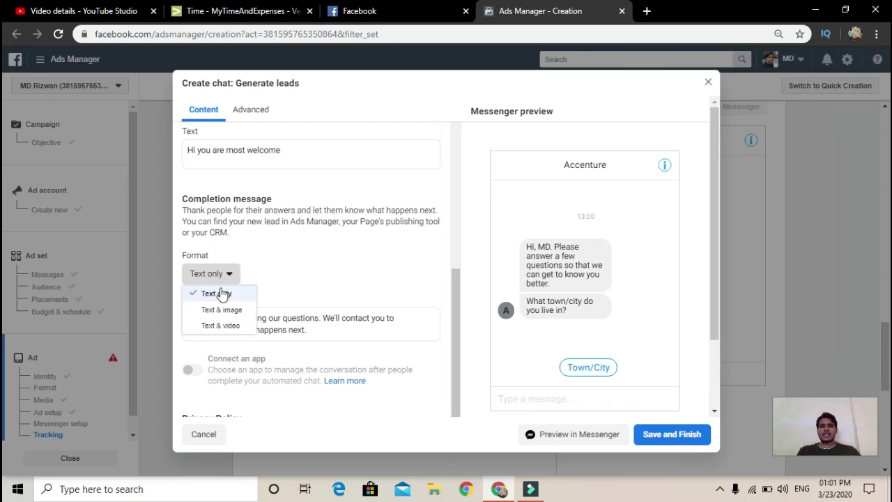
left_click(331, 263)
scroll(331, 261, "down", 1)
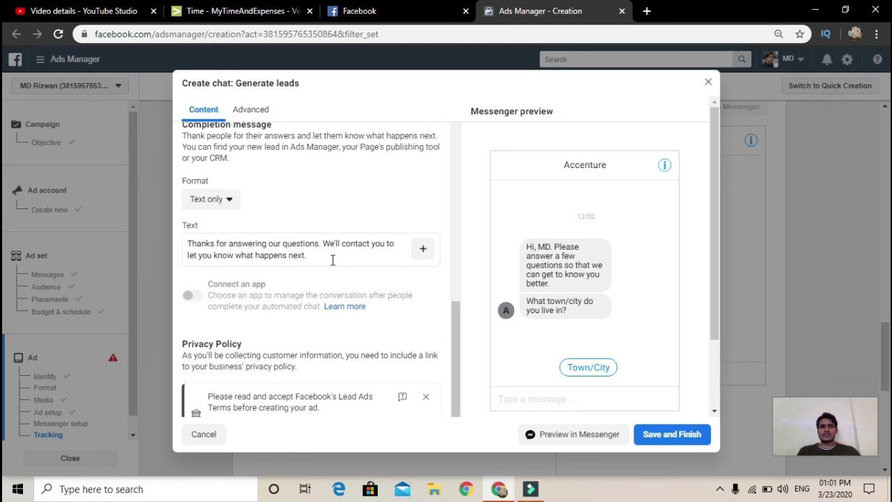
- Finish the lead chat's completion message and confirm the Messages ad campaign for submission
triple_click(191, 241)
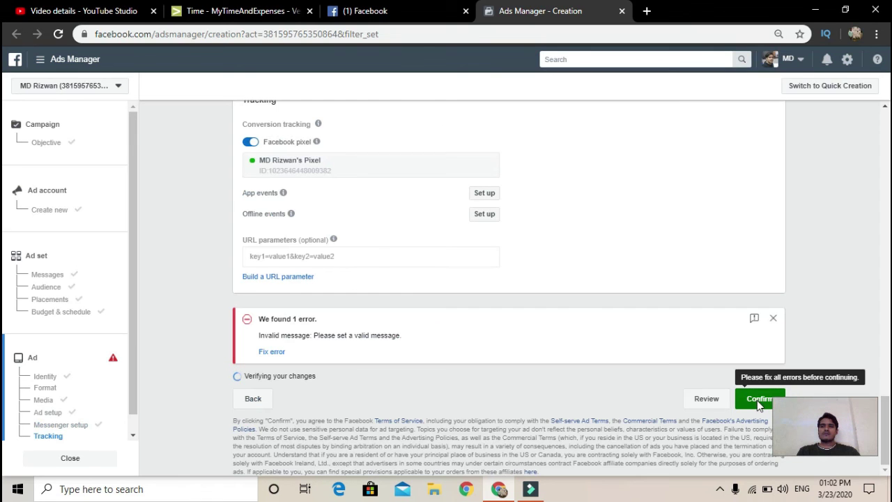
left_click(756, 400)
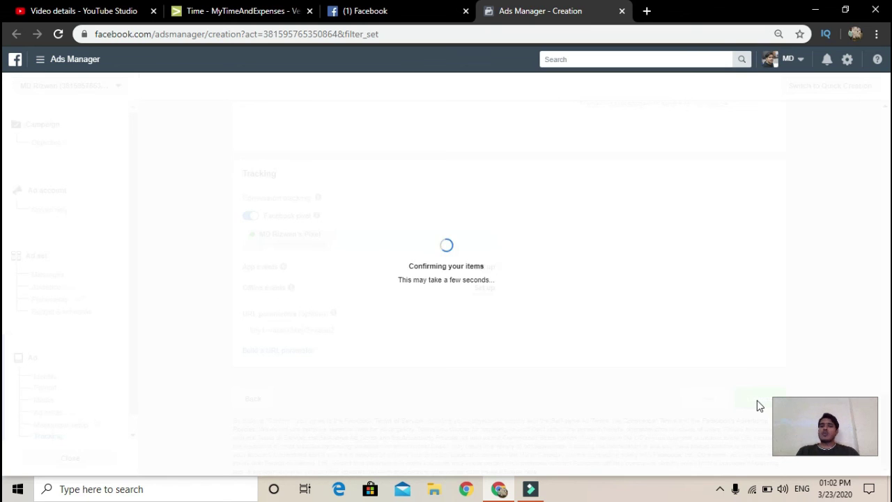
scroll(335, 200, "down", 3)
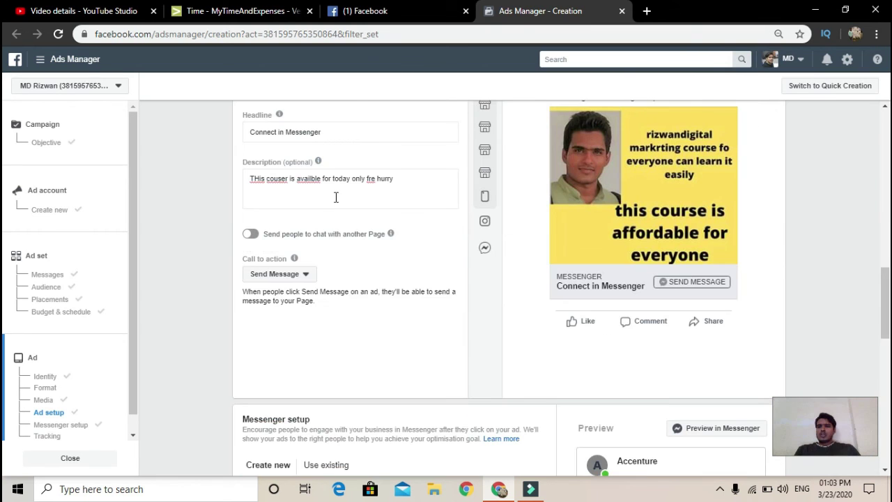
scroll(696, 219, "up", 2)
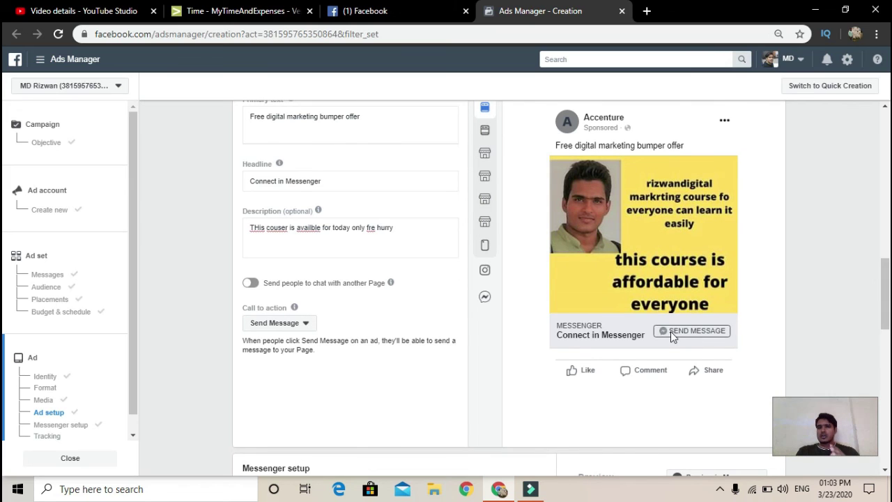
left_click(720, 488)
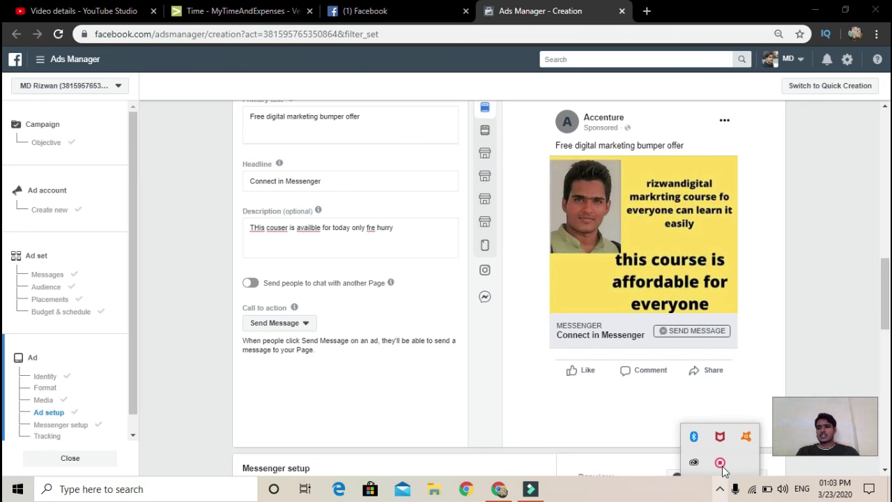
left_click(720, 464)
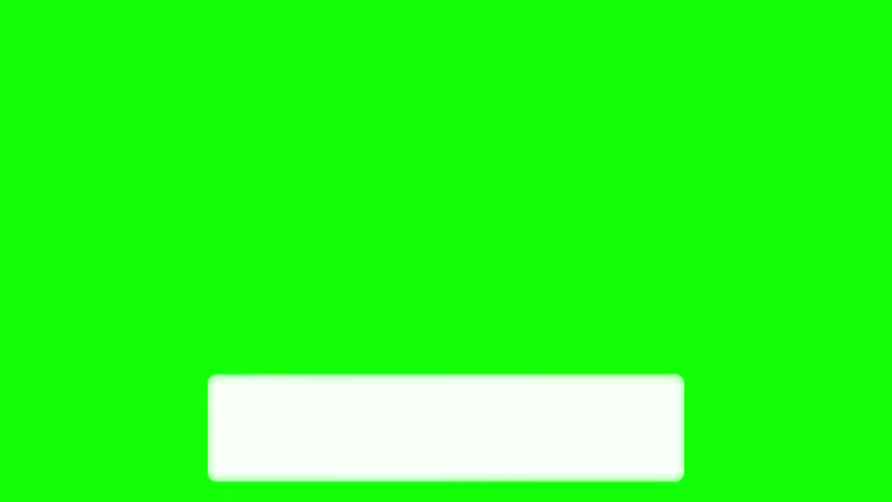